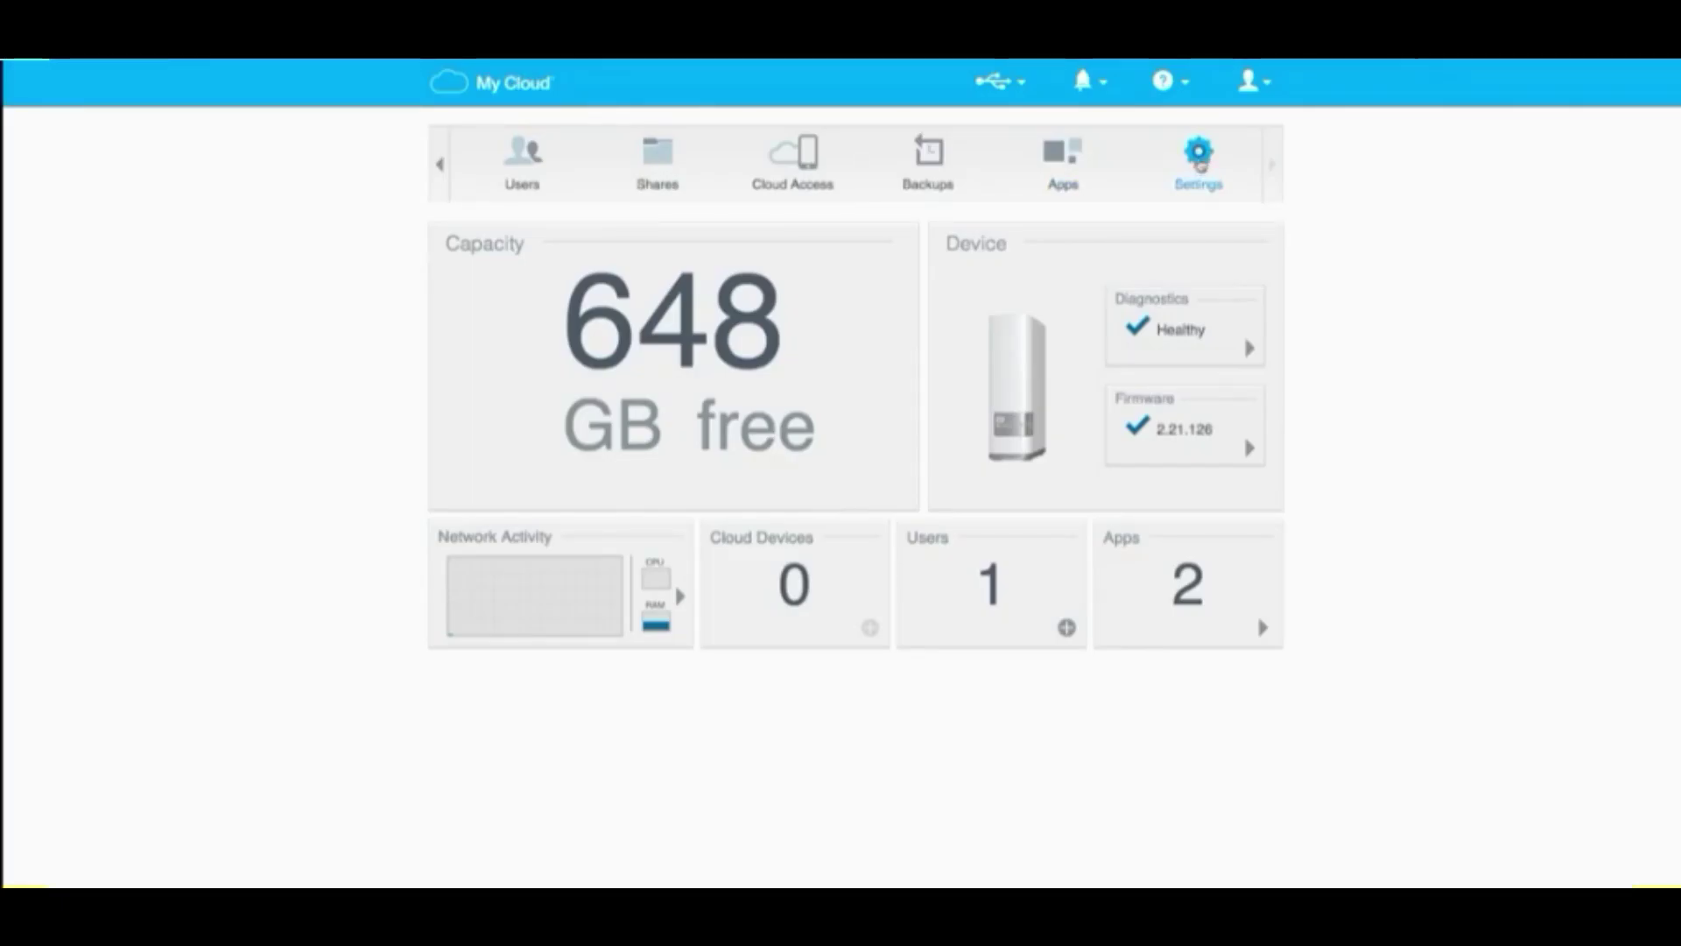
# Step: Open the dashboard's Network settings and select the drive's IPv4 address 192.168.1.190
pyautogui.click(1199, 157)
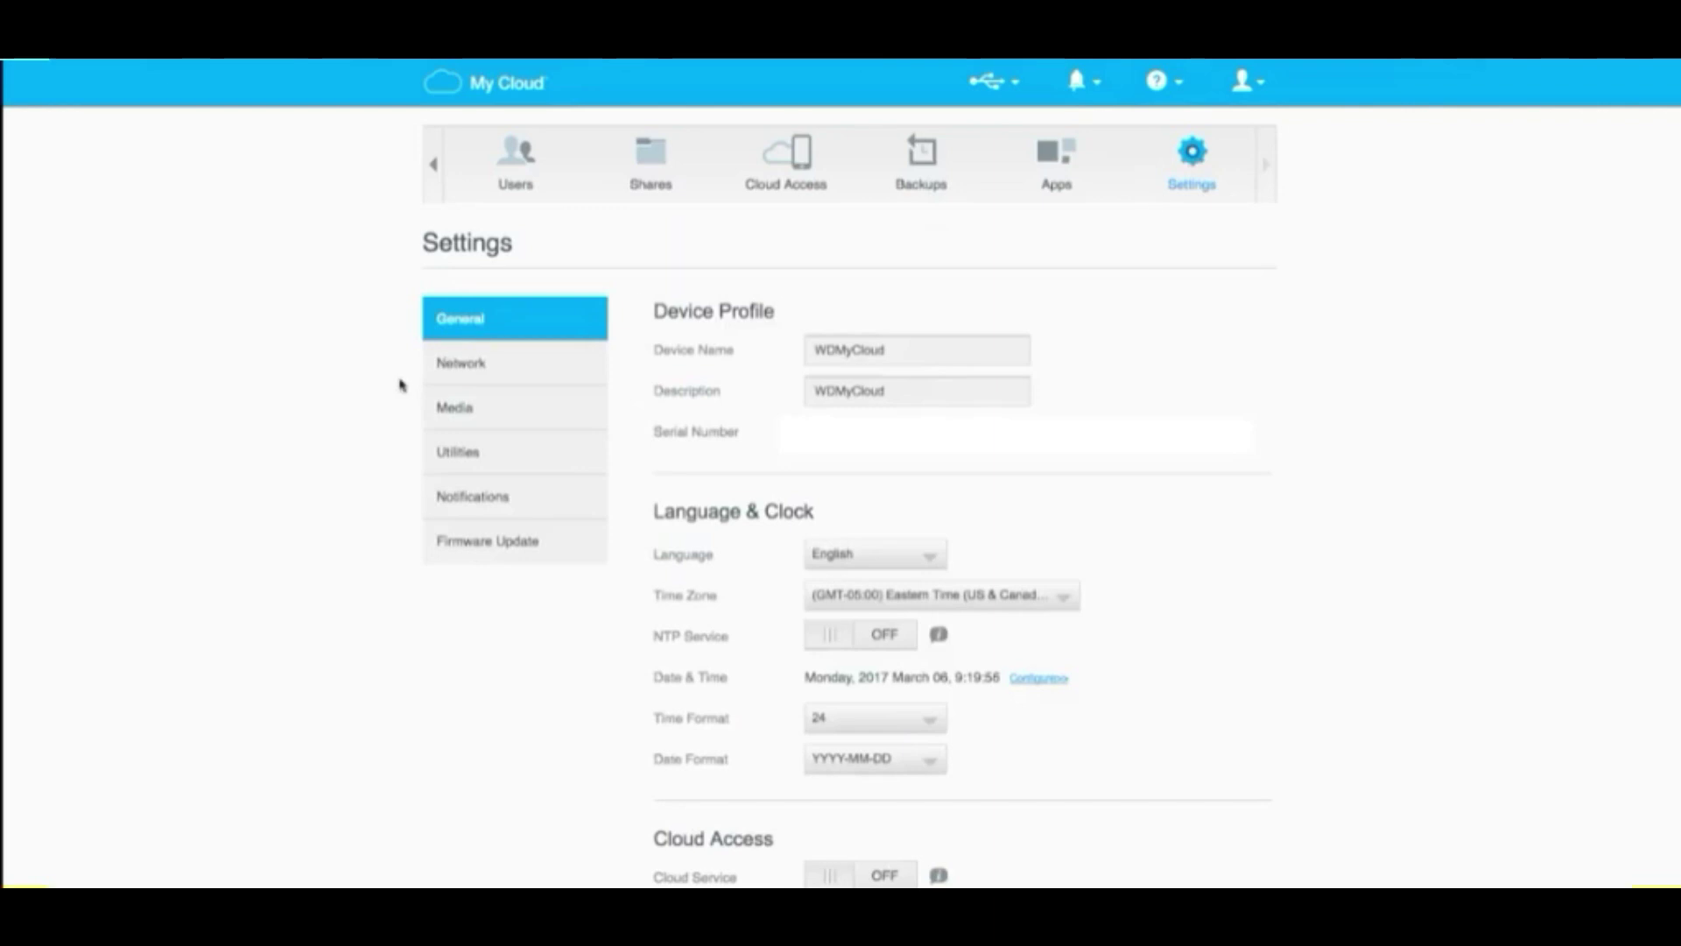
pyautogui.click(457, 373)
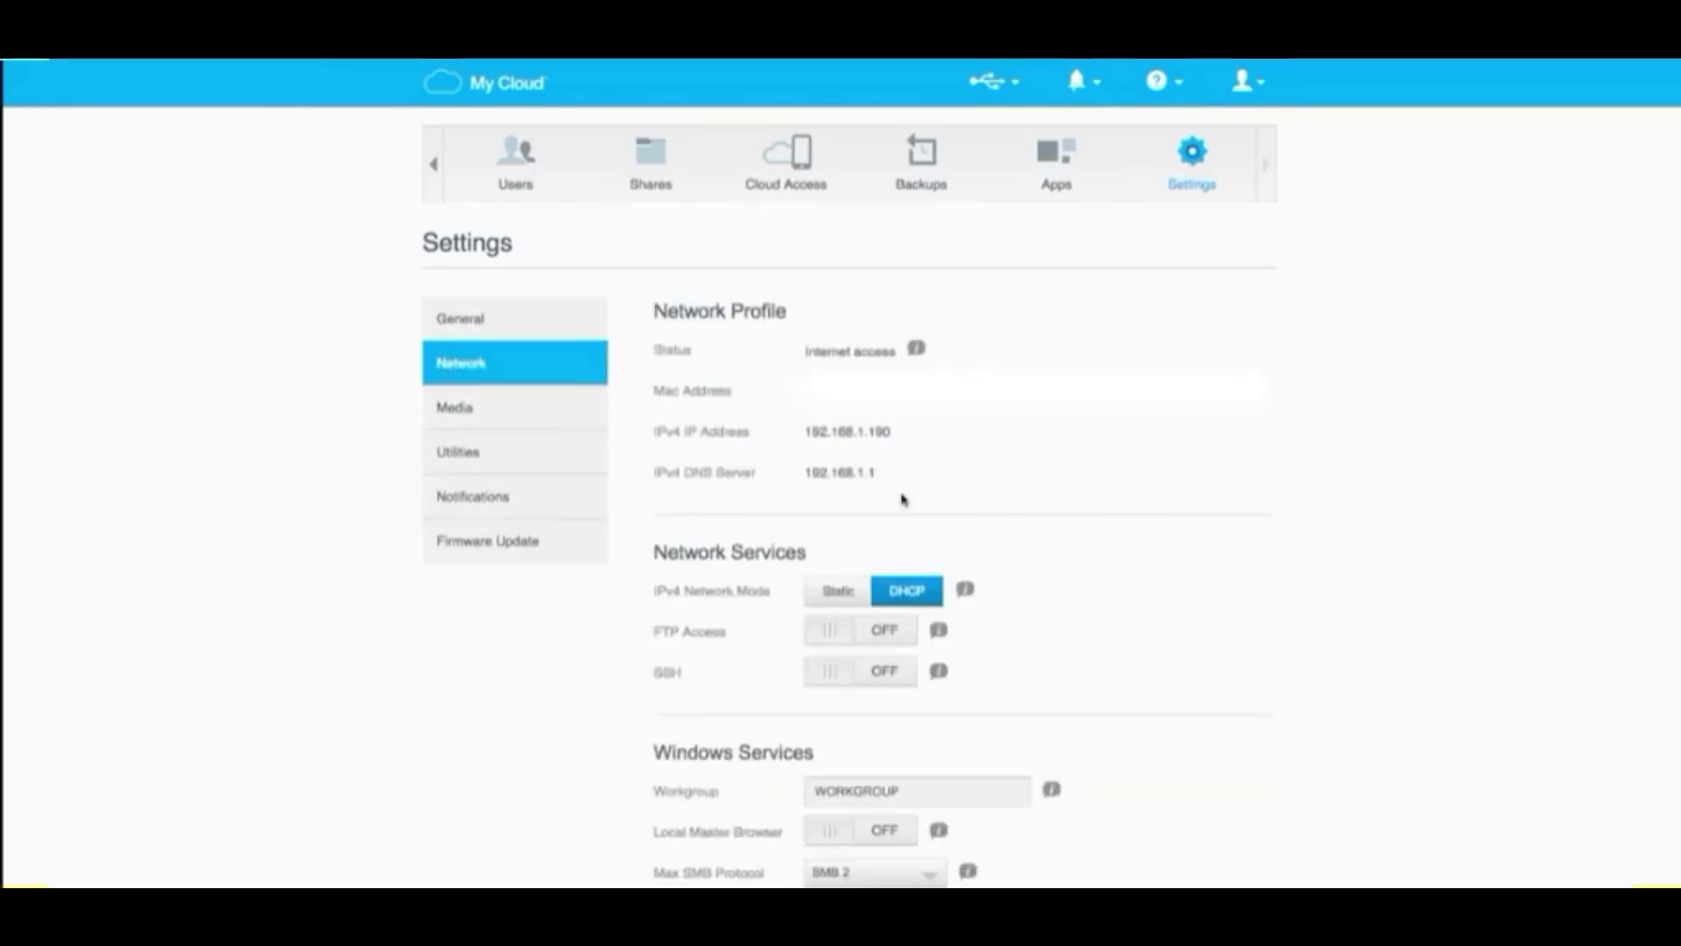
pyautogui.moveTo(654, 555); pyautogui.dragTo(811, 555)
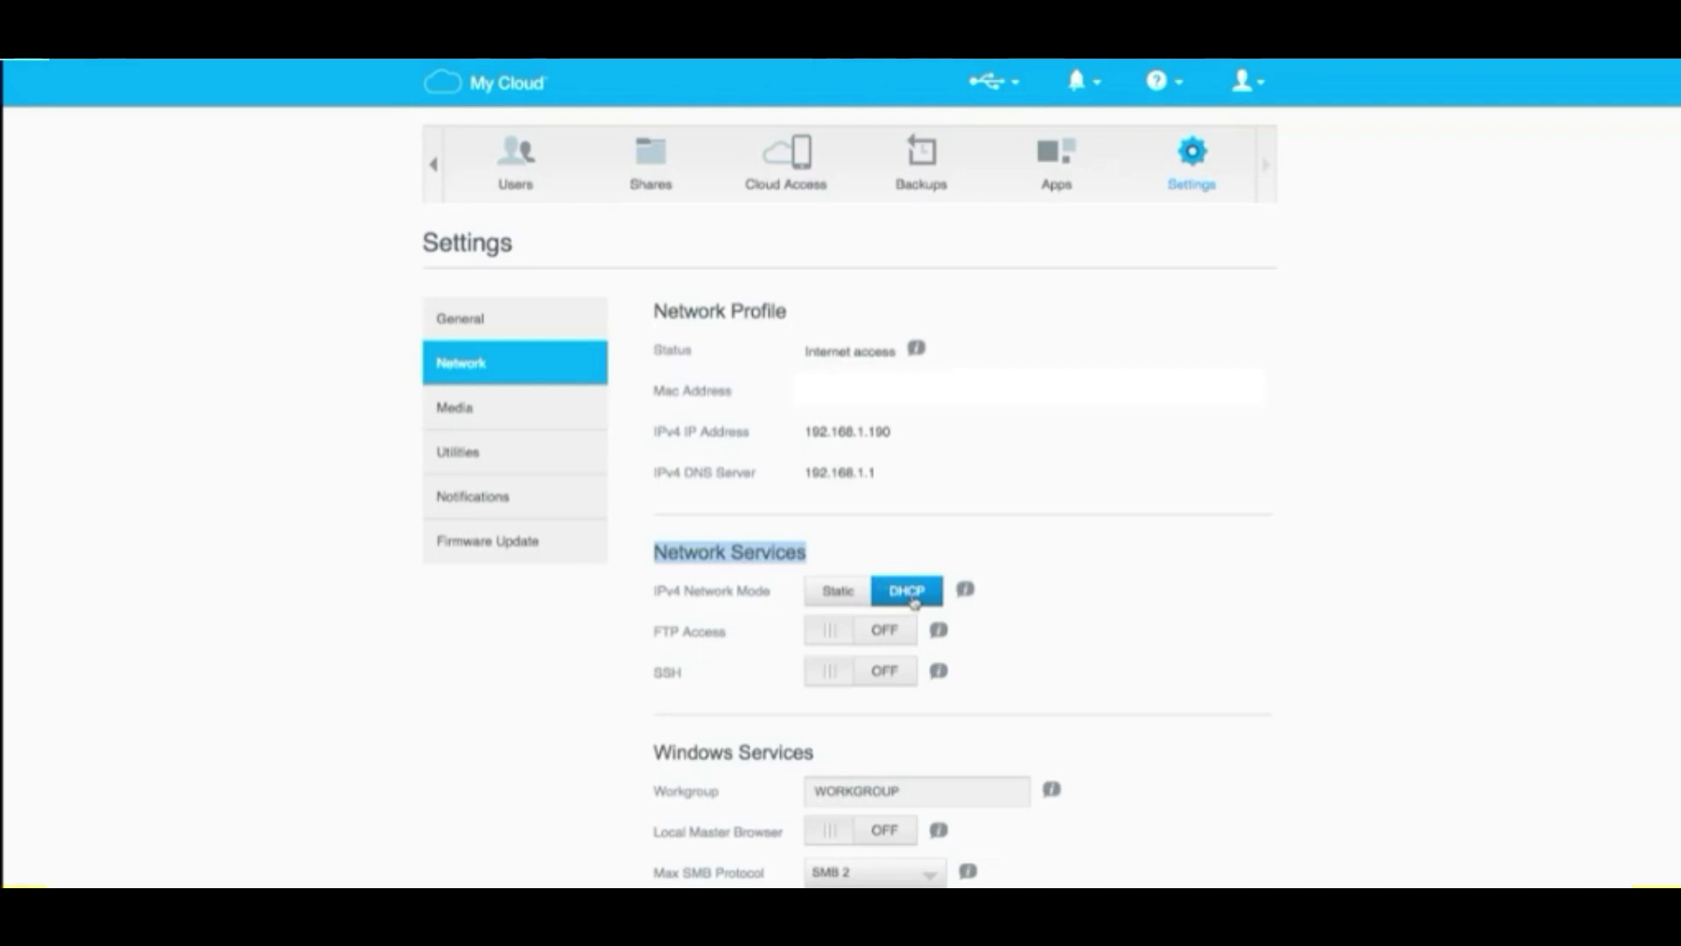
pyautogui.click(875, 548)
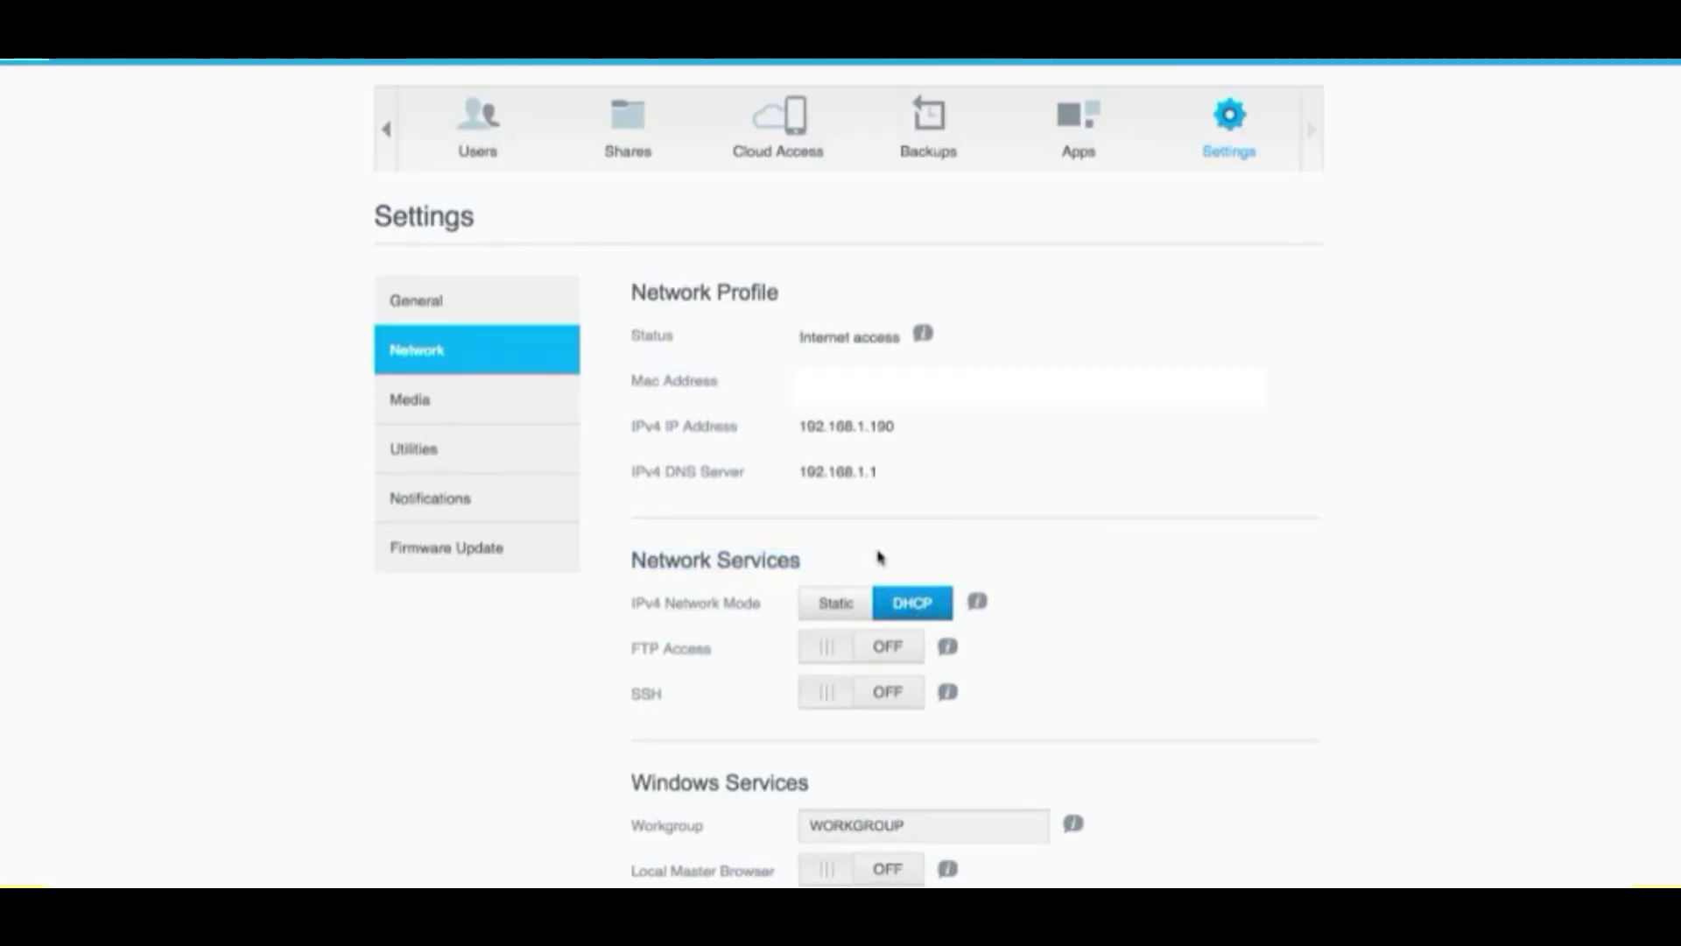
pyautogui.moveTo(801, 425); pyautogui.dragTo(899, 429)
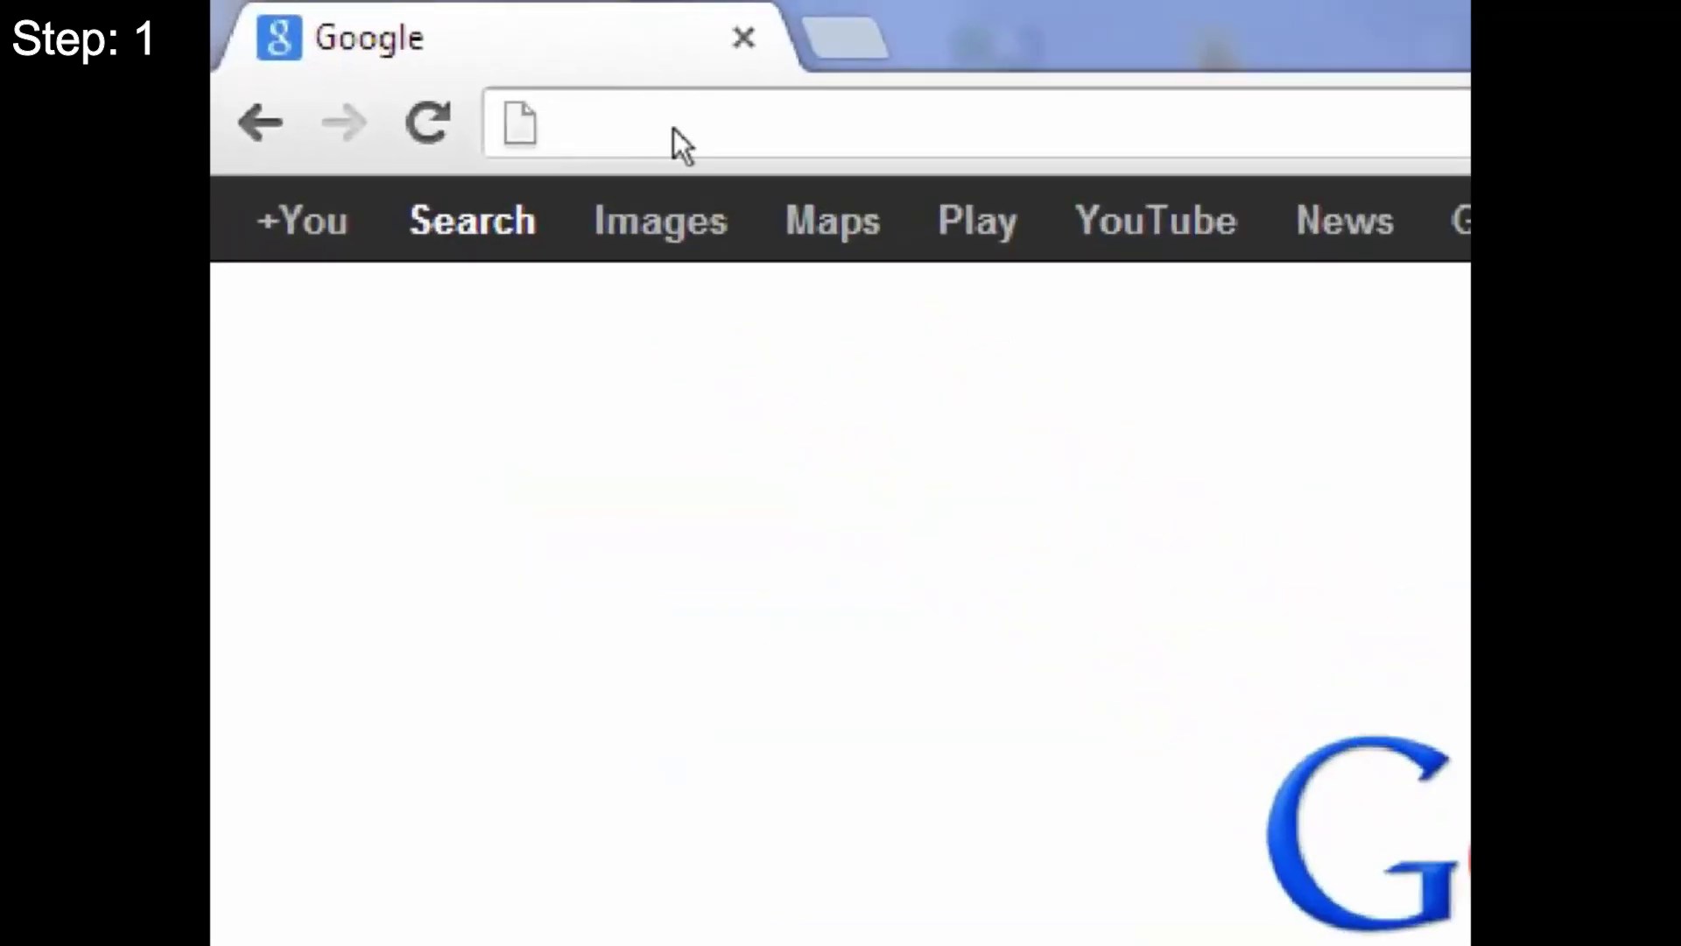
# Step: Load the router's admin page at 192.168.0.1 in Chrome
pyautogui.write('192.168.0')
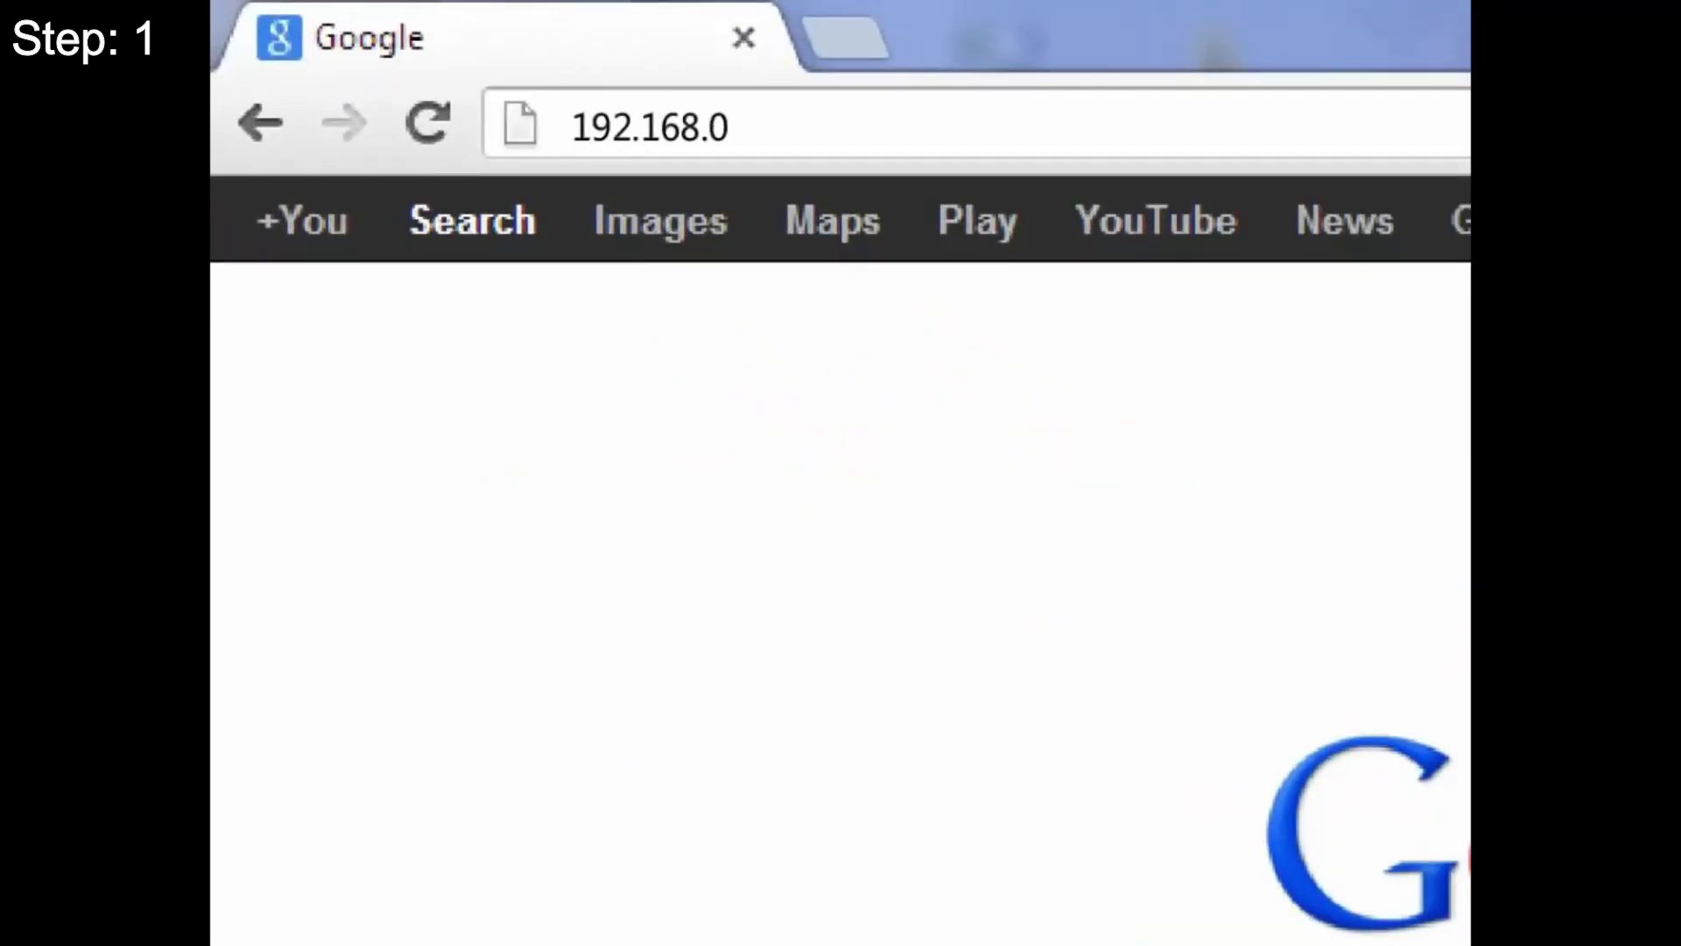
pyautogui.write('.1')
pyautogui.press('Return')
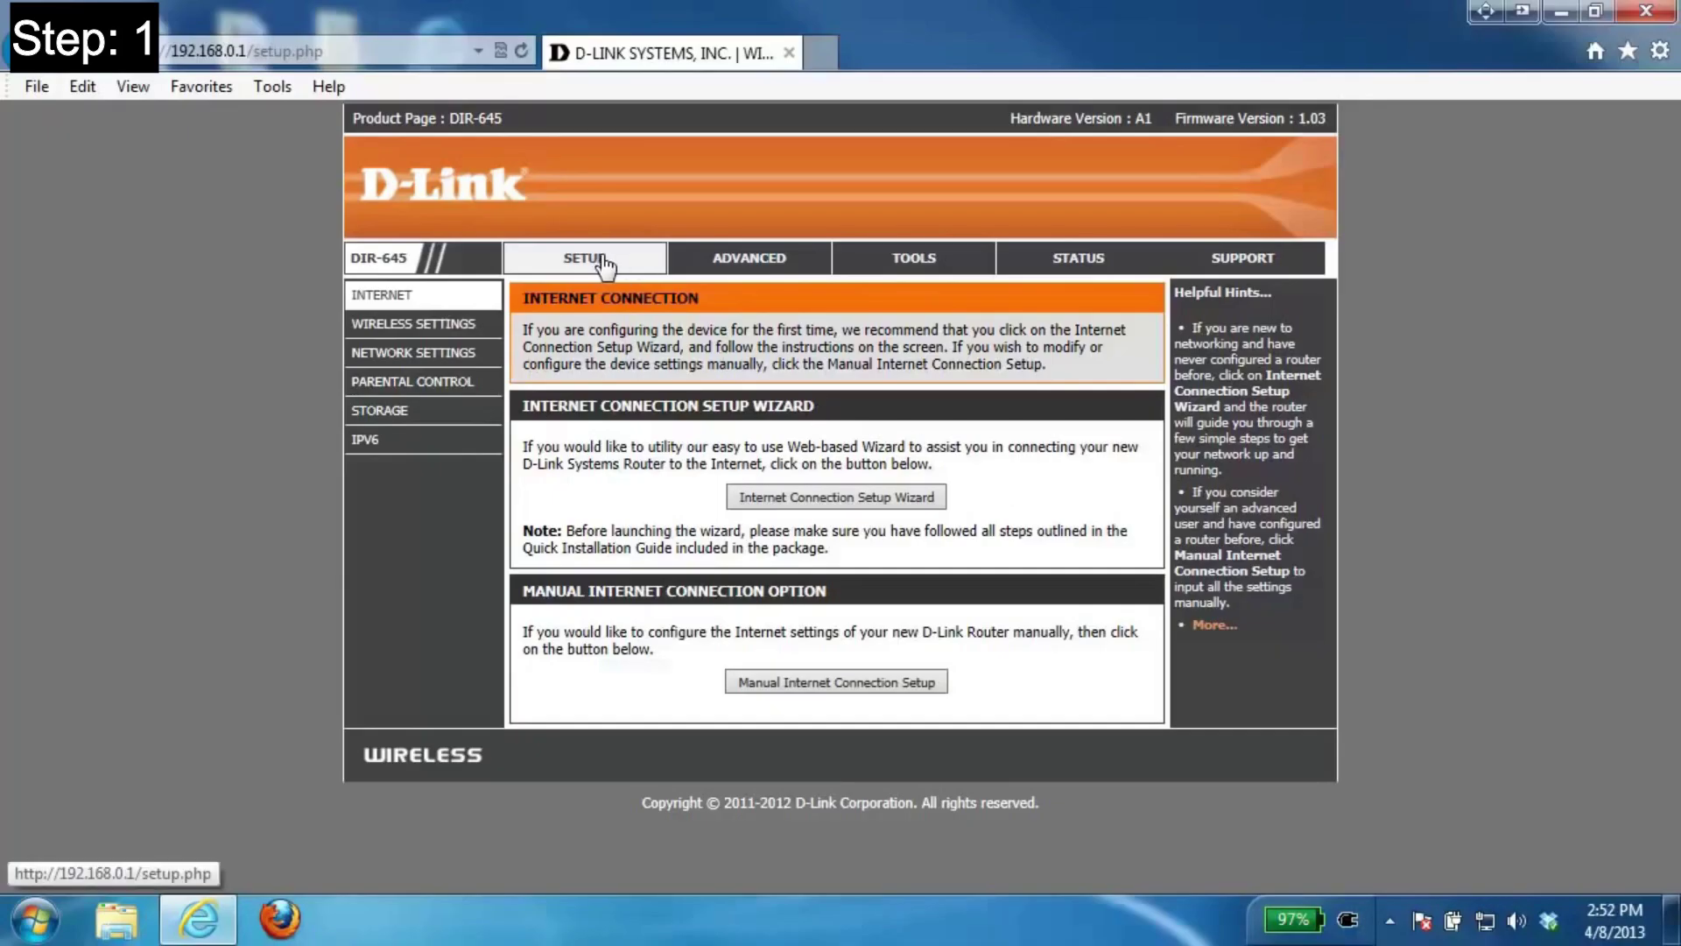
# Step: In Network Settings, enable a new DHCP reservation and start its Computer Name and IP Address
pyautogui.click(437, 361)
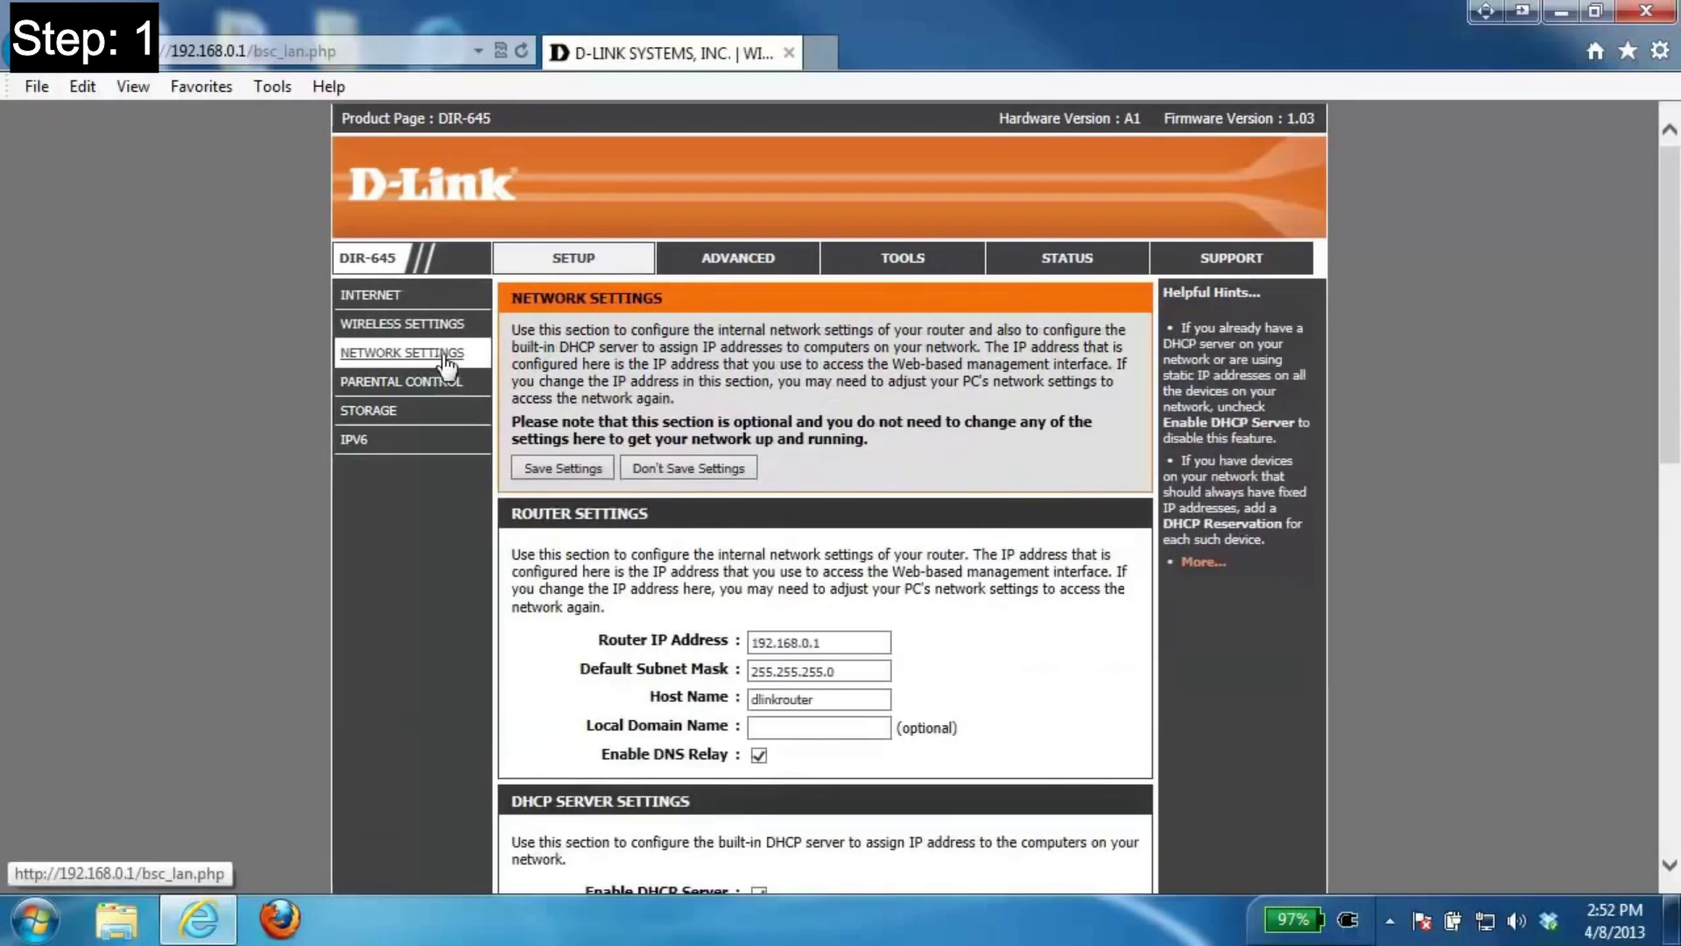
pyautogui.scroll(-3, 855, 401)
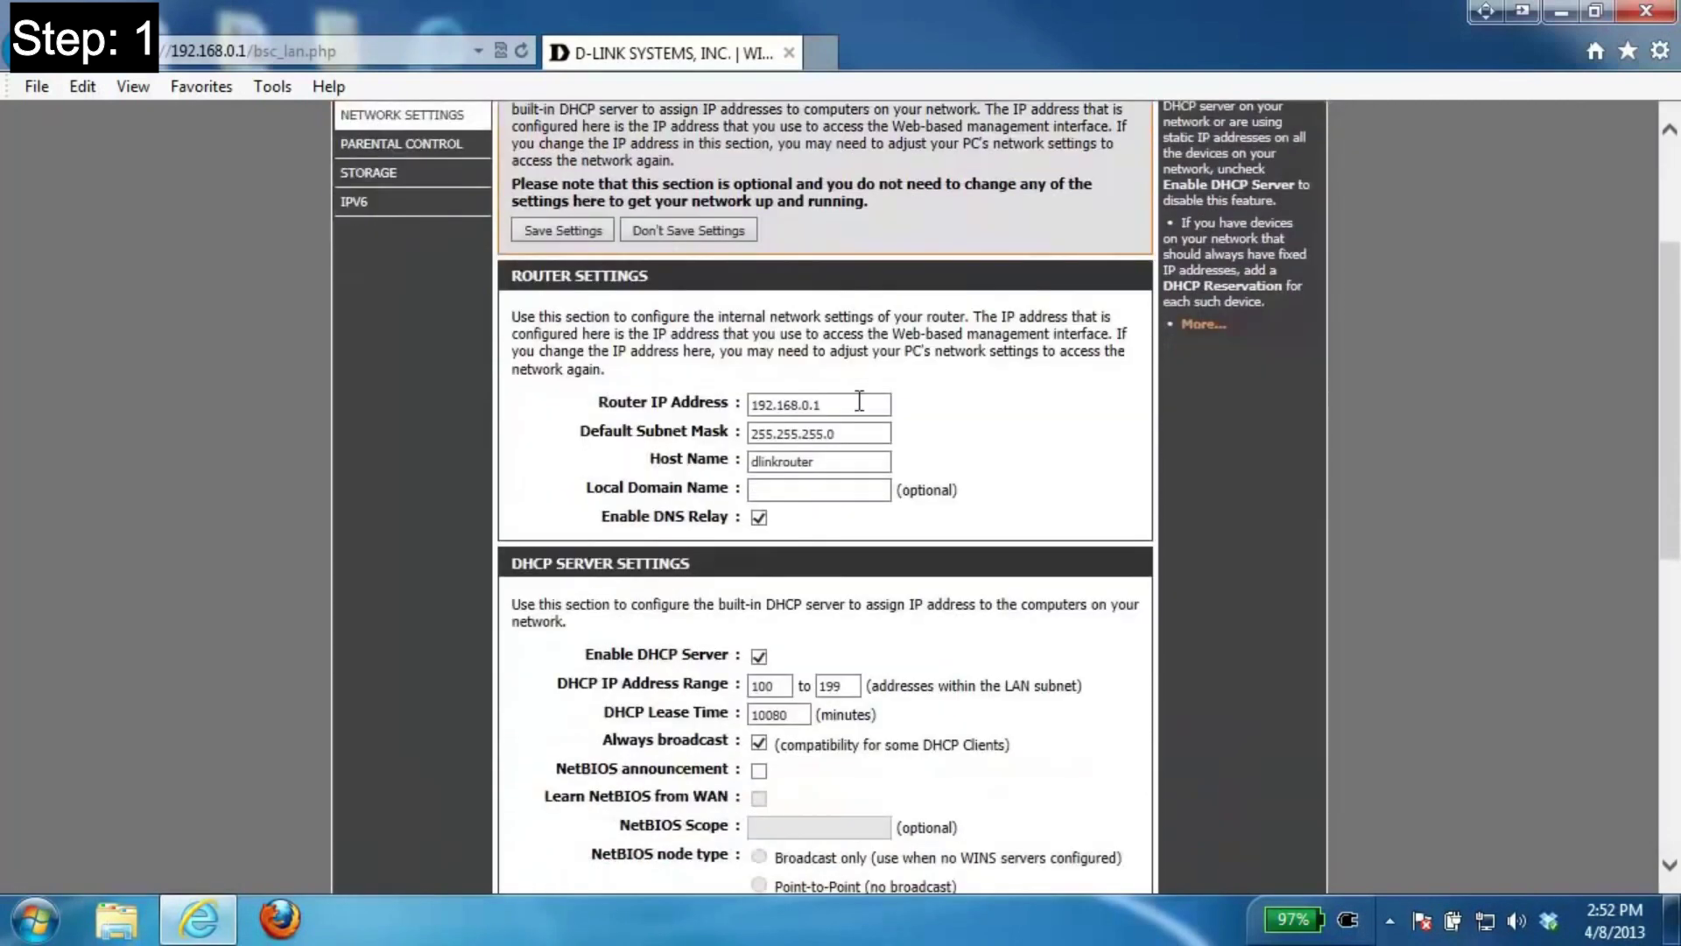
pyautogui.scroll(-7, 859, 401)
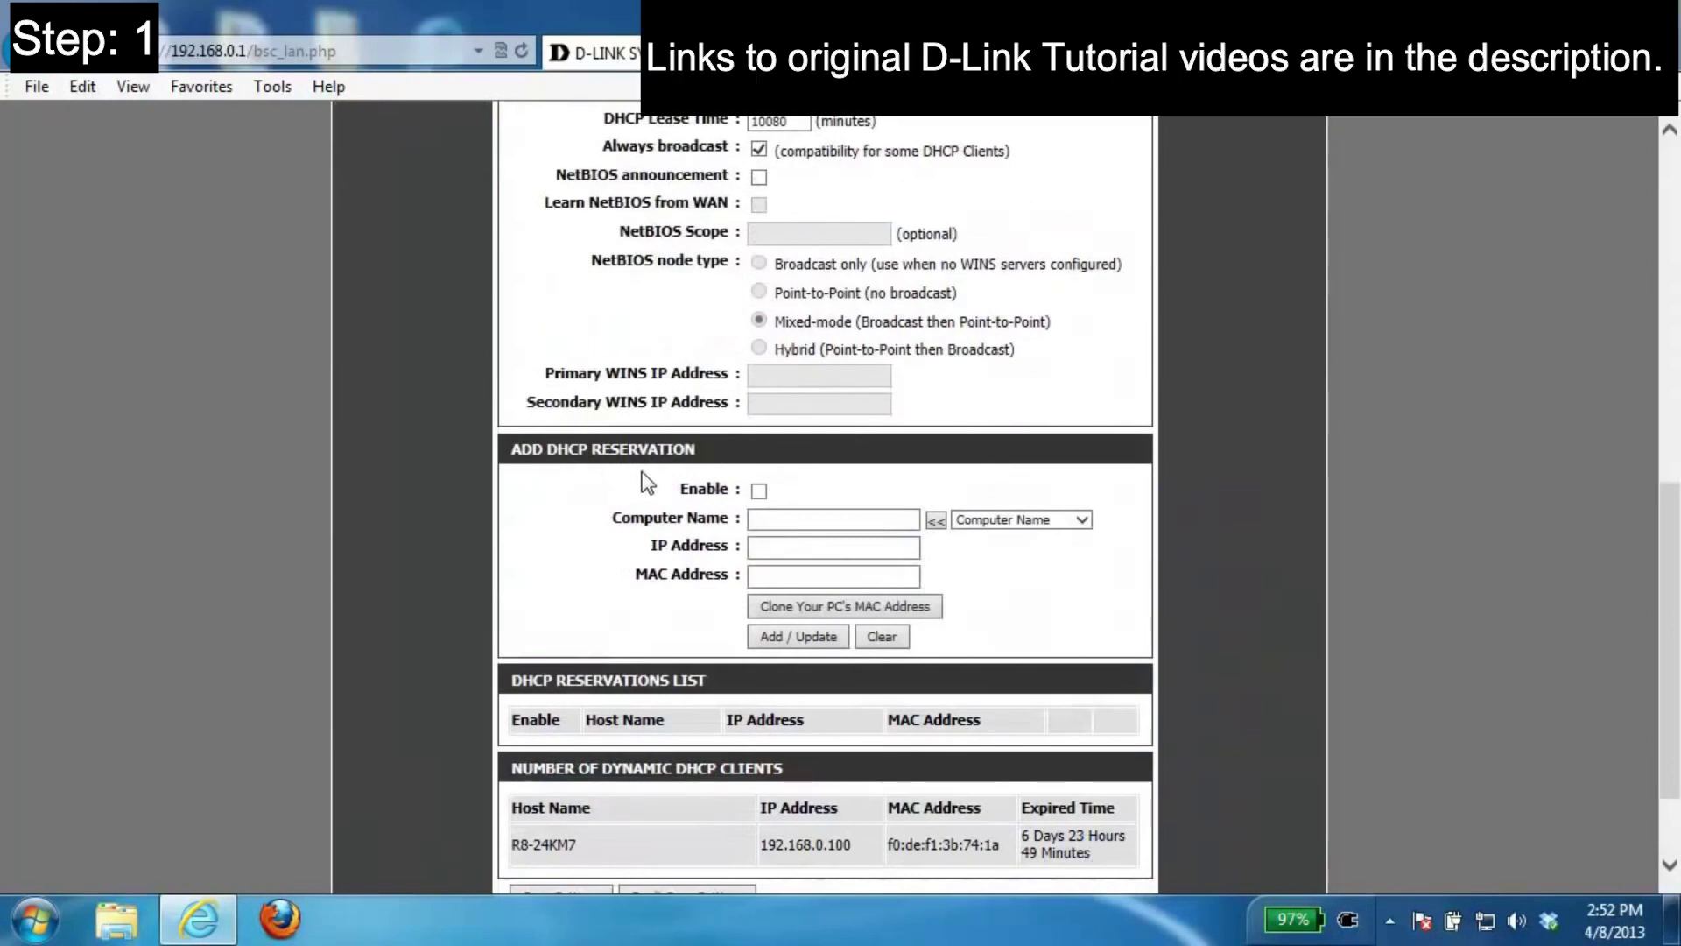
pyautogui.scroll(-2, 649, 483)
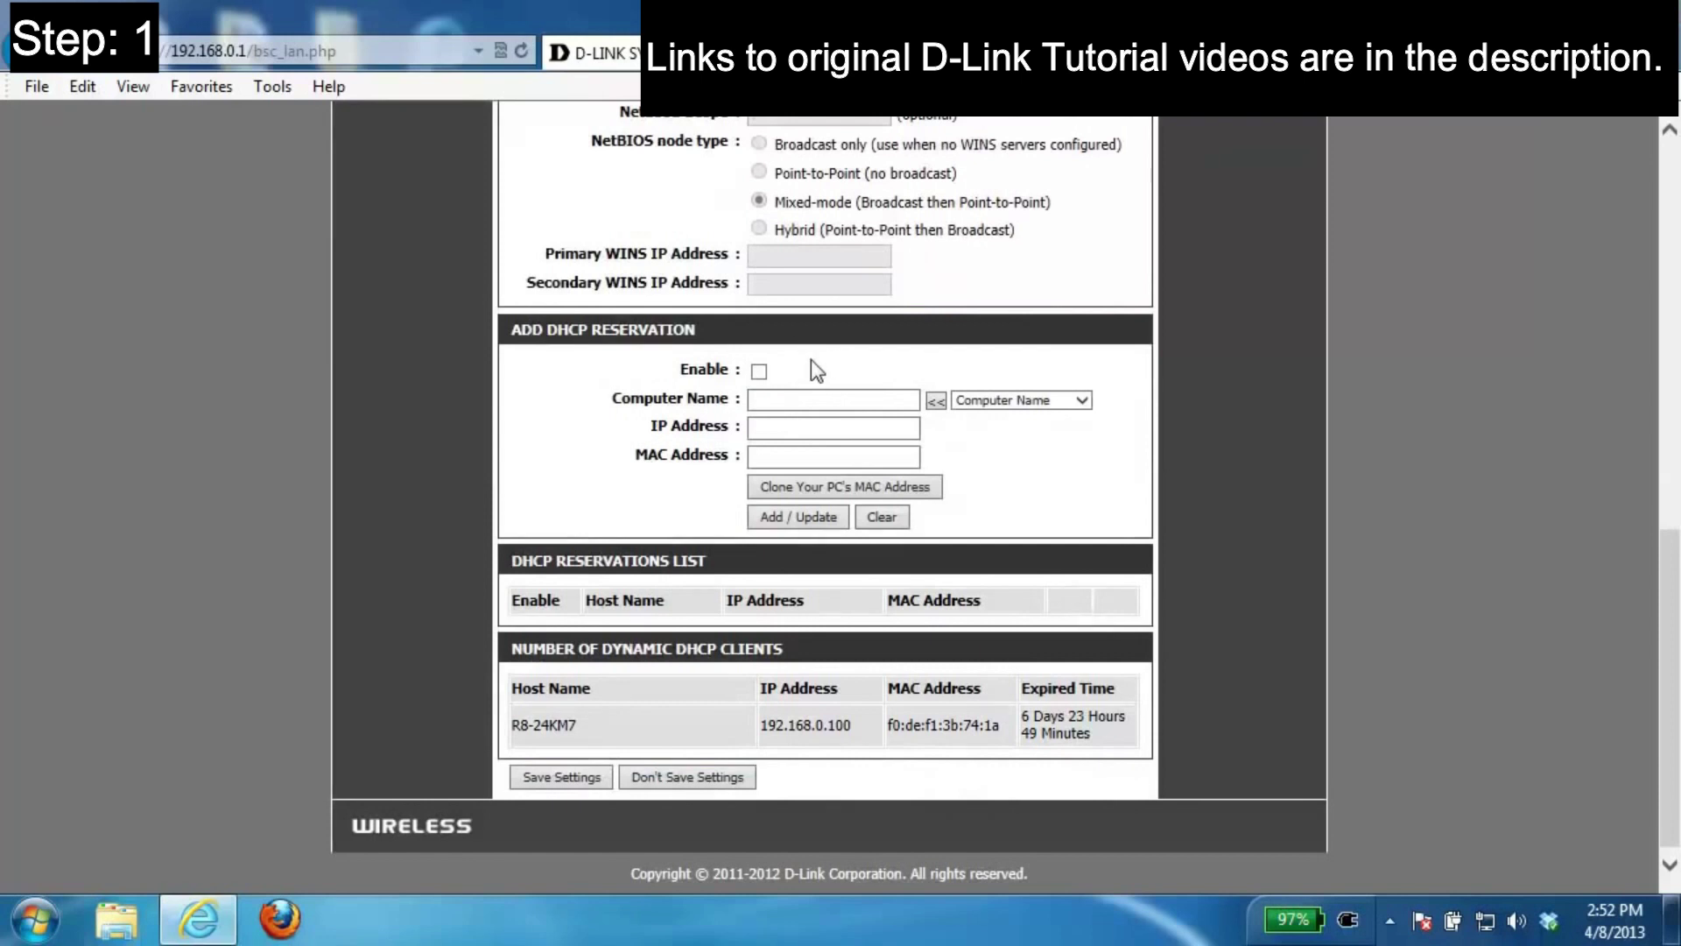
pyautogui.click(759, 373)
pyautogui.click(771, 402)
pyautogui.click(782, 429)
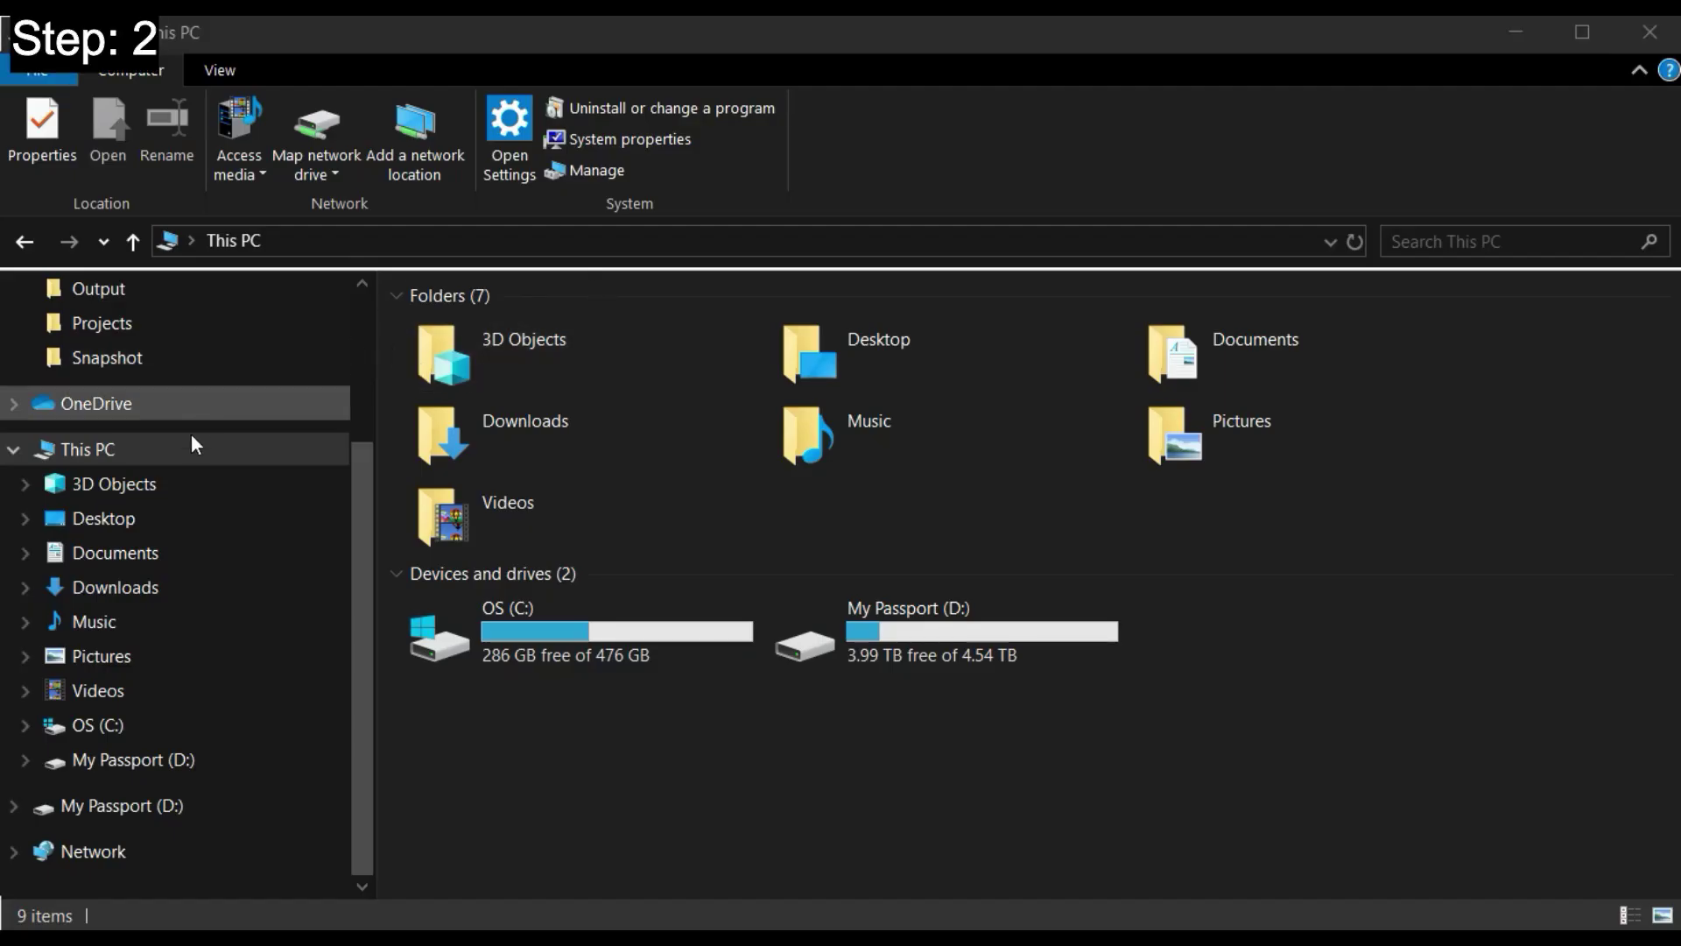
# Step: Find the WDMYCLOUD media device in the Network view and open its device webpage
pyautogui.click(120, 858)
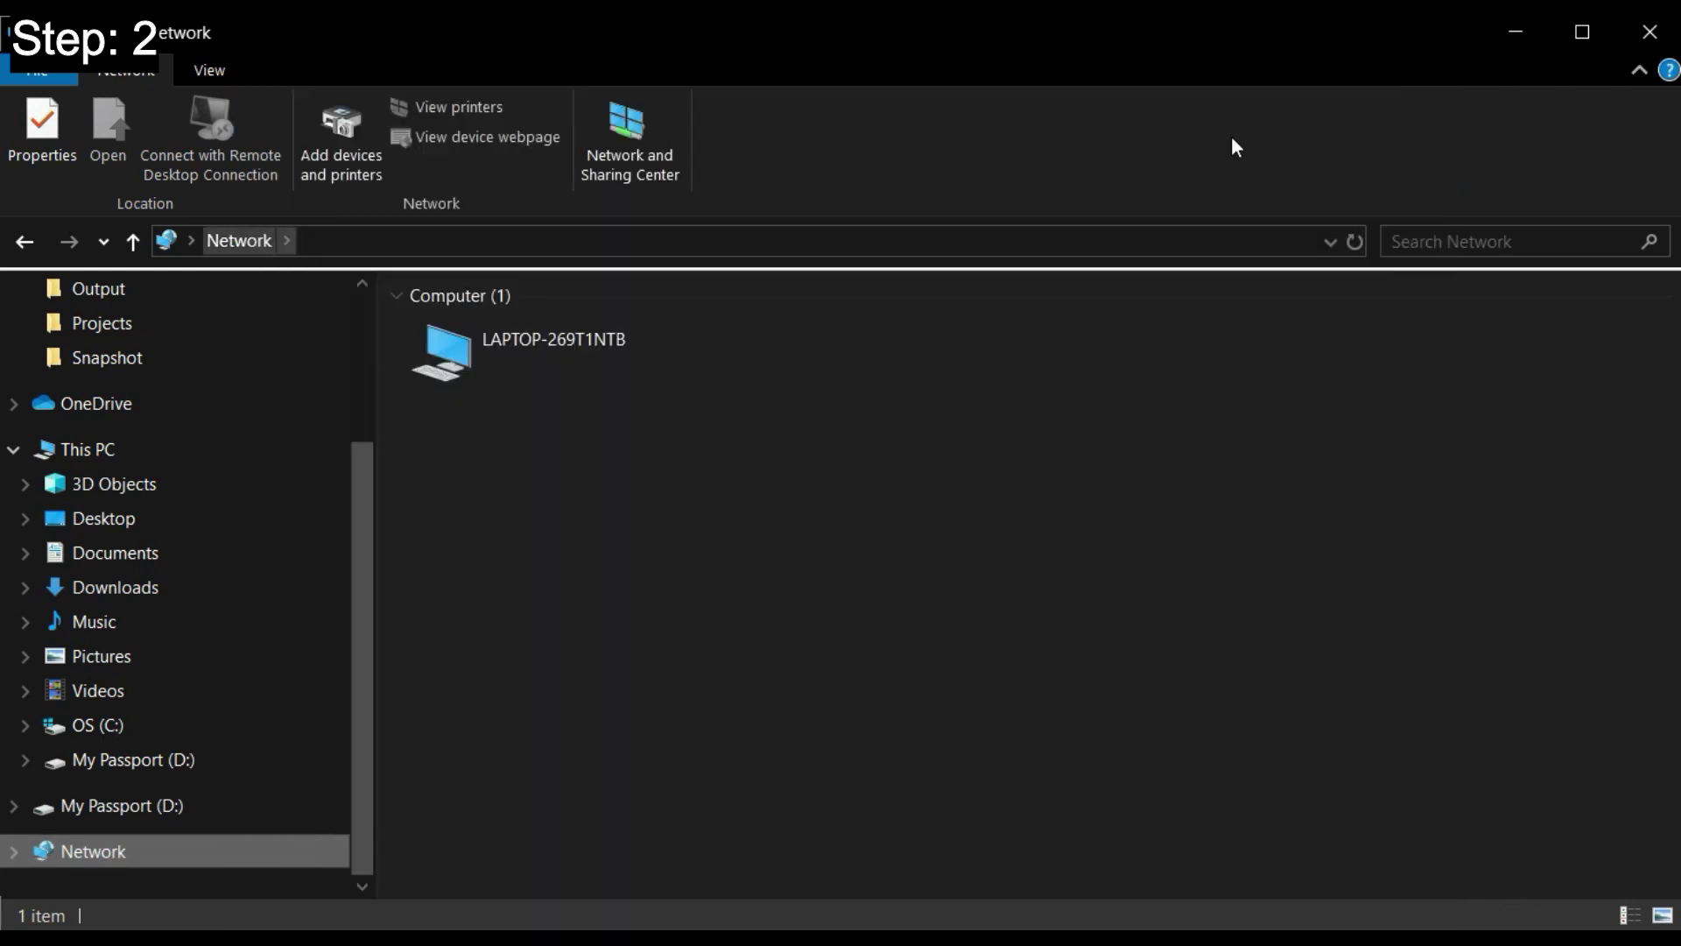
pyautogui.click(1358, 243)
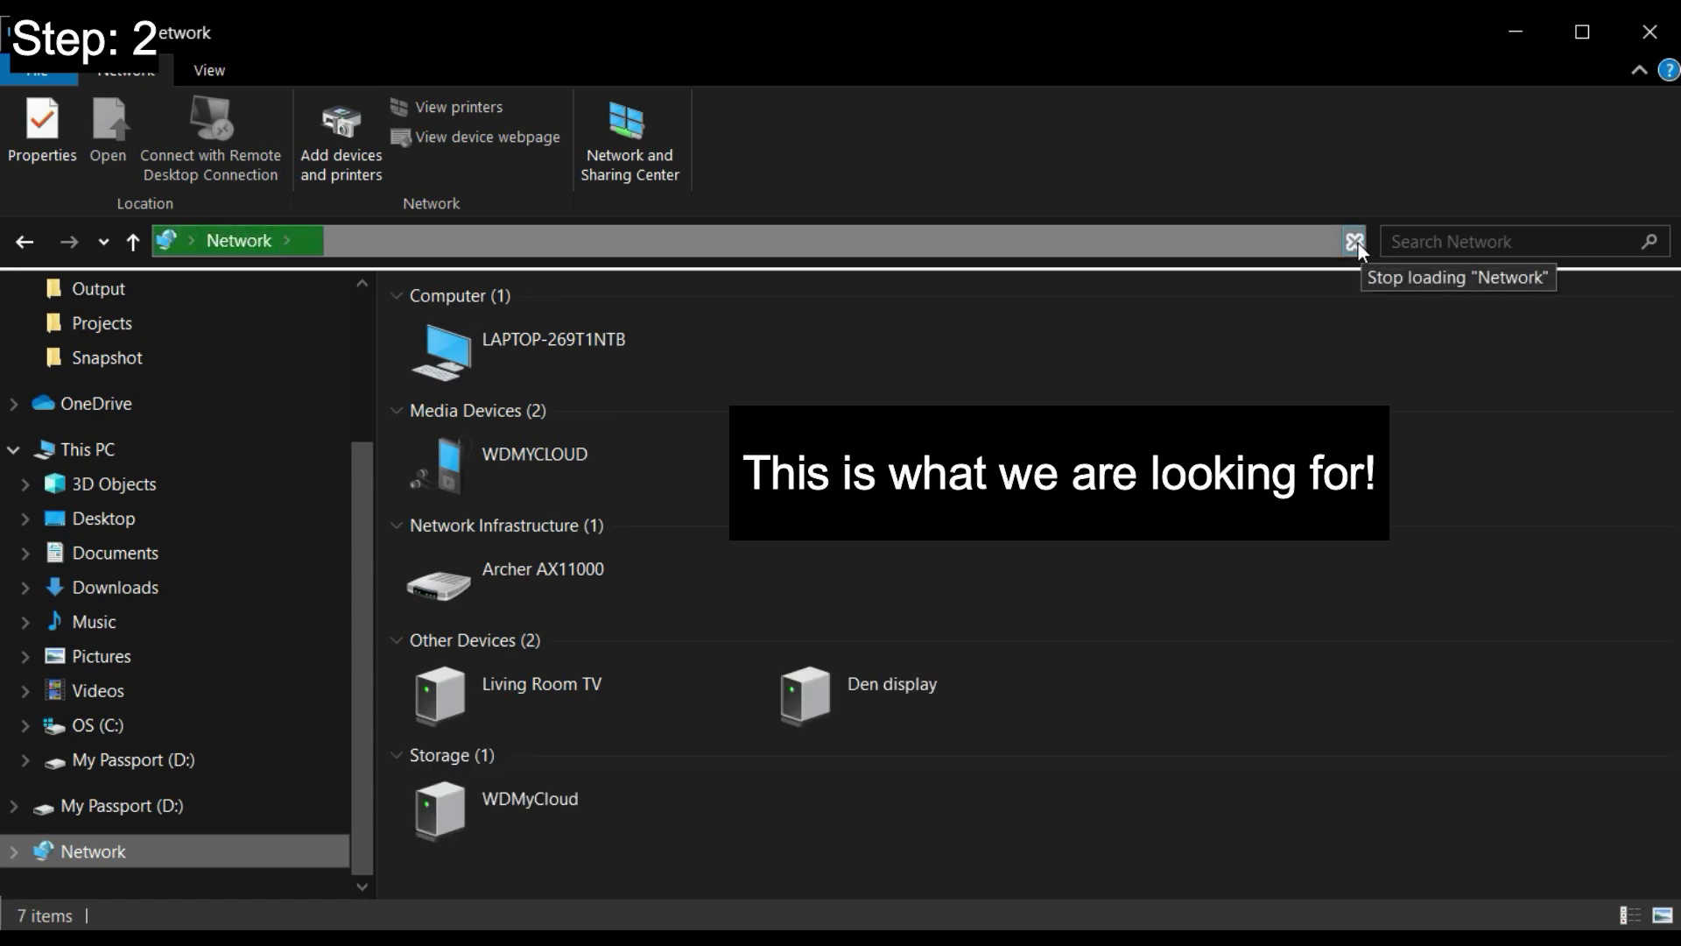
pyautogui.click(1355, 243)
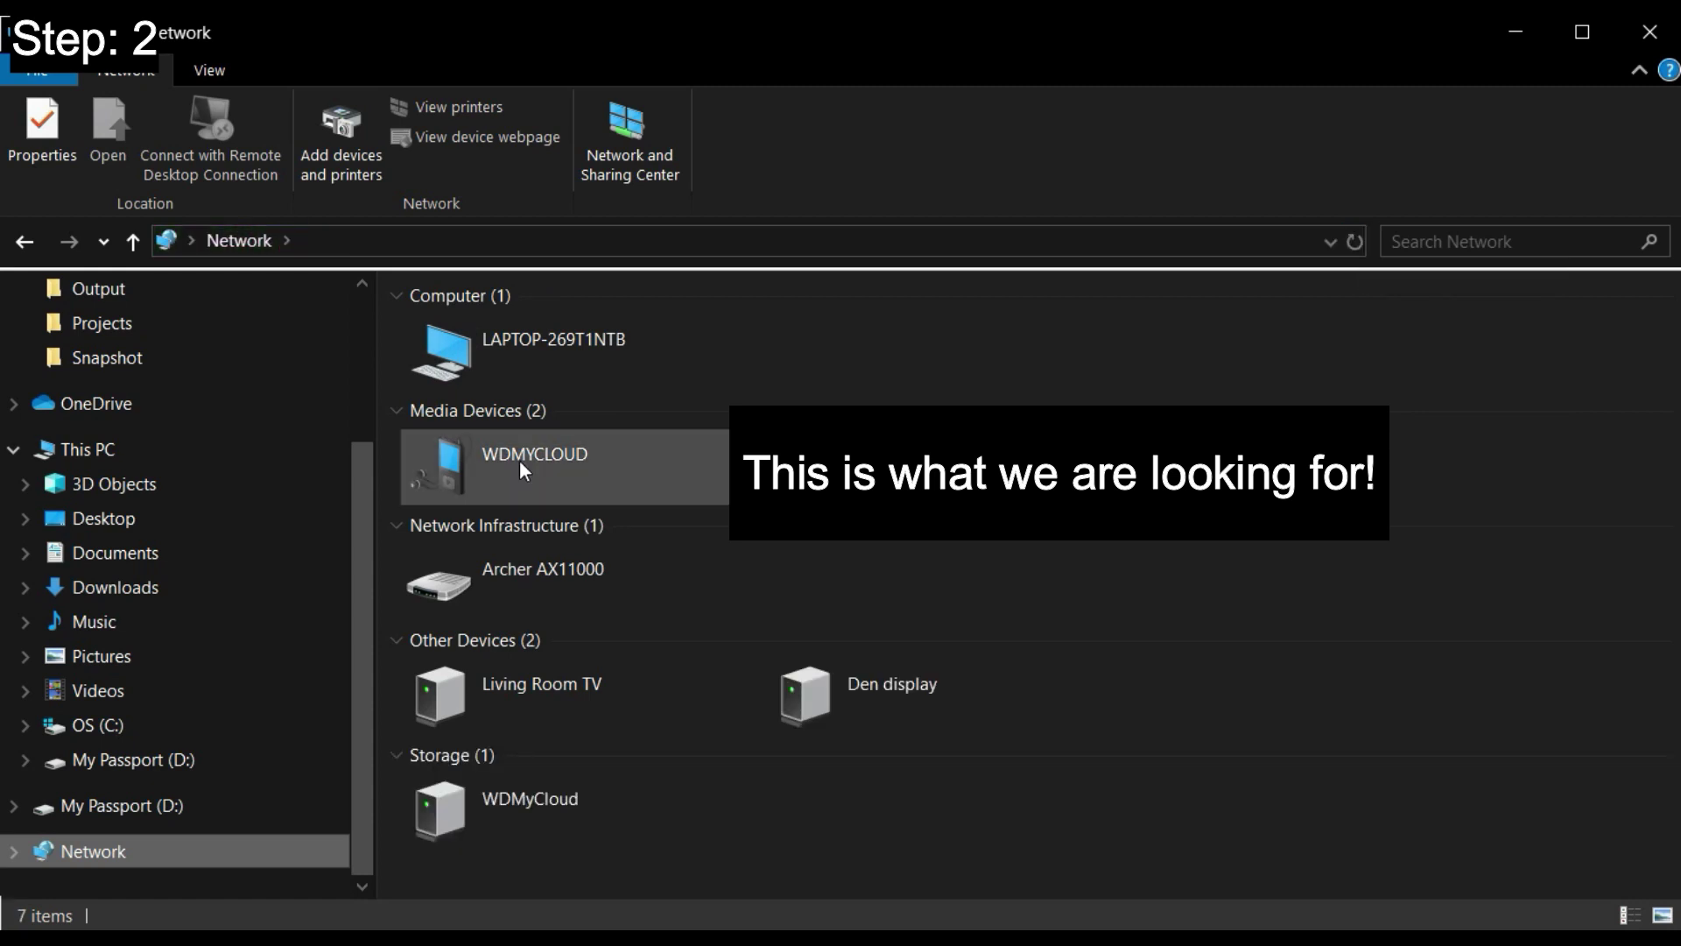
pyautogui.click(549, 799)
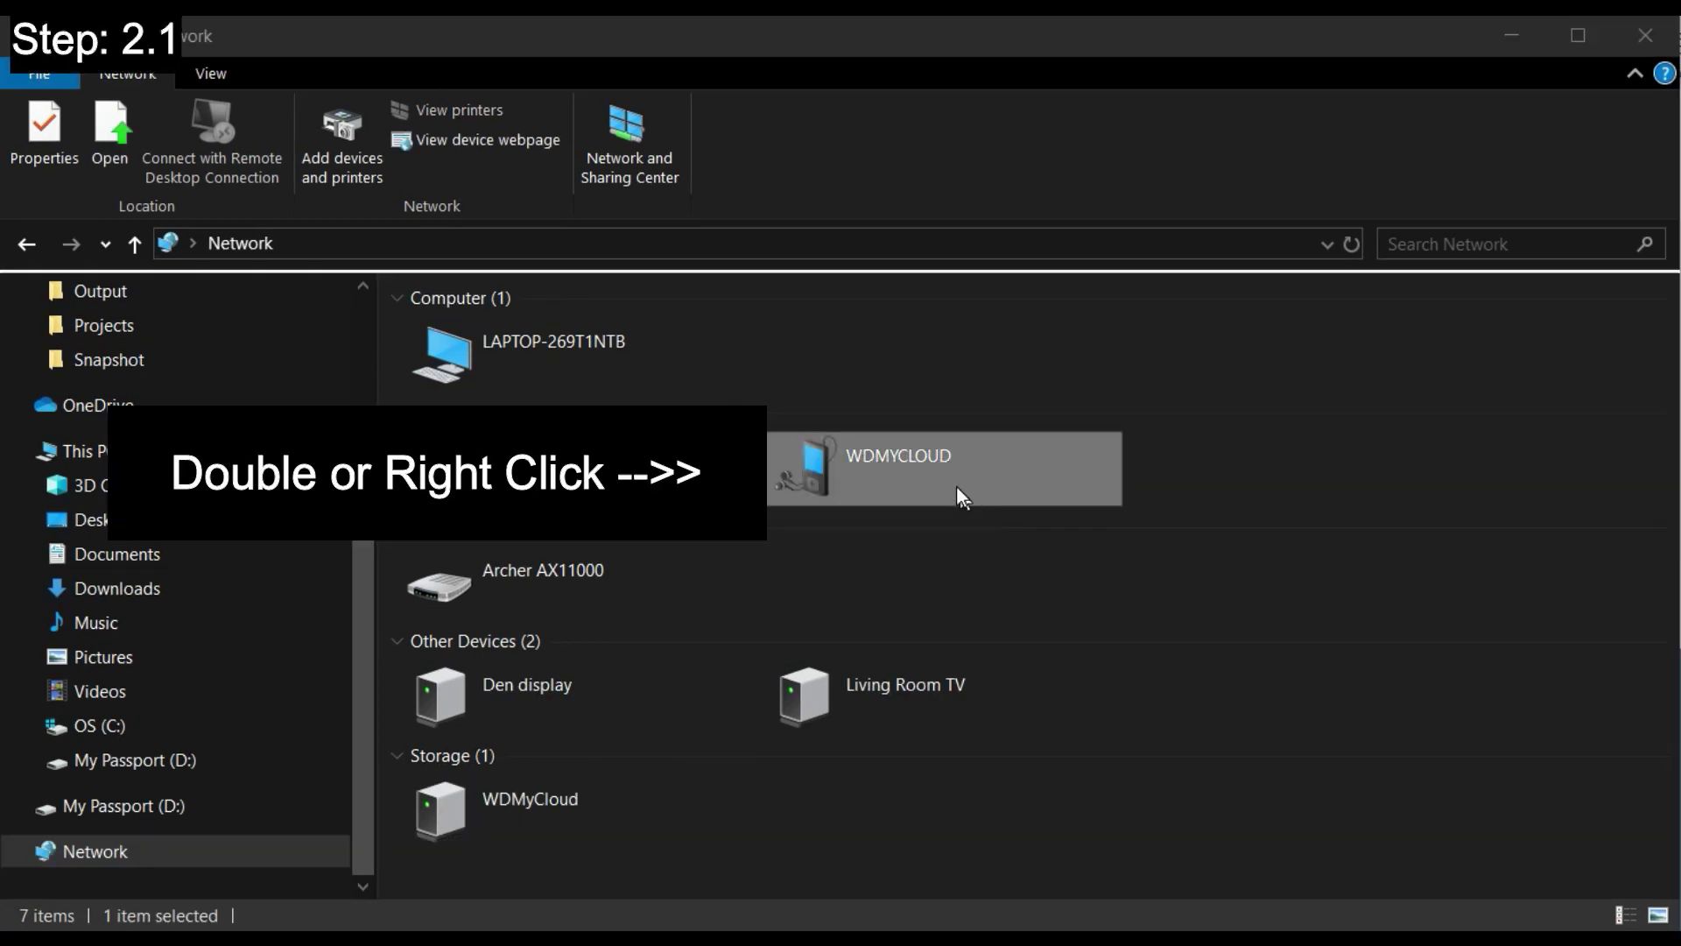
pyautogui.doubleClick(932, 440)
pyautogui.rightClick(895, 452)
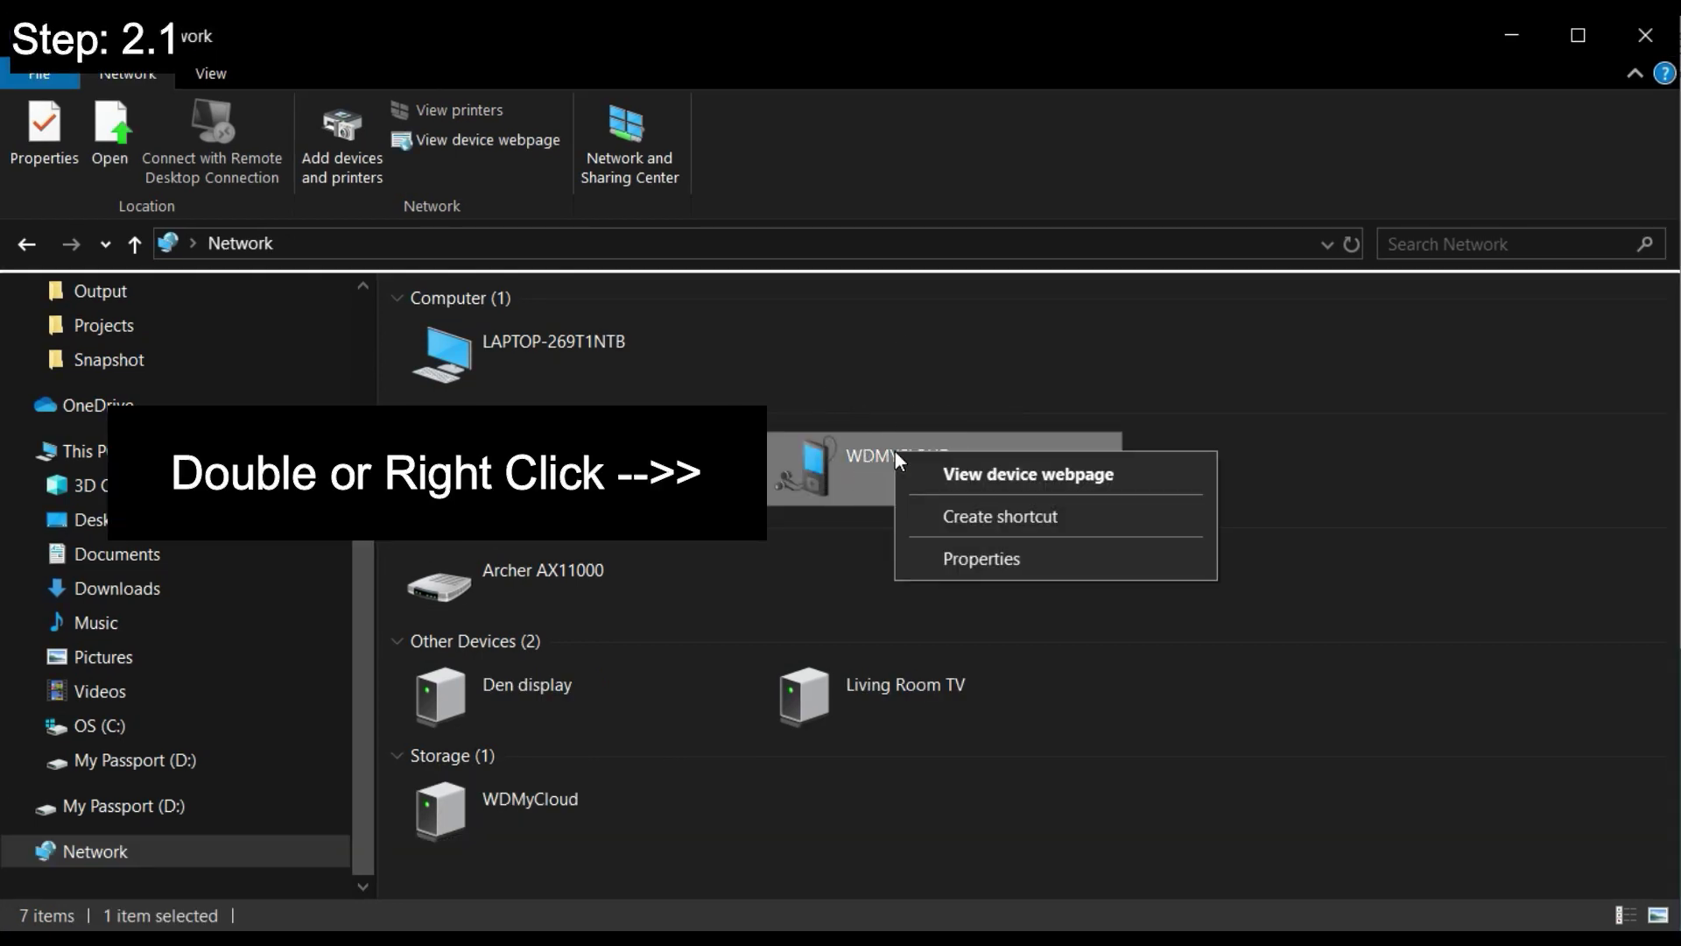
pyautogui.click(999, 477)
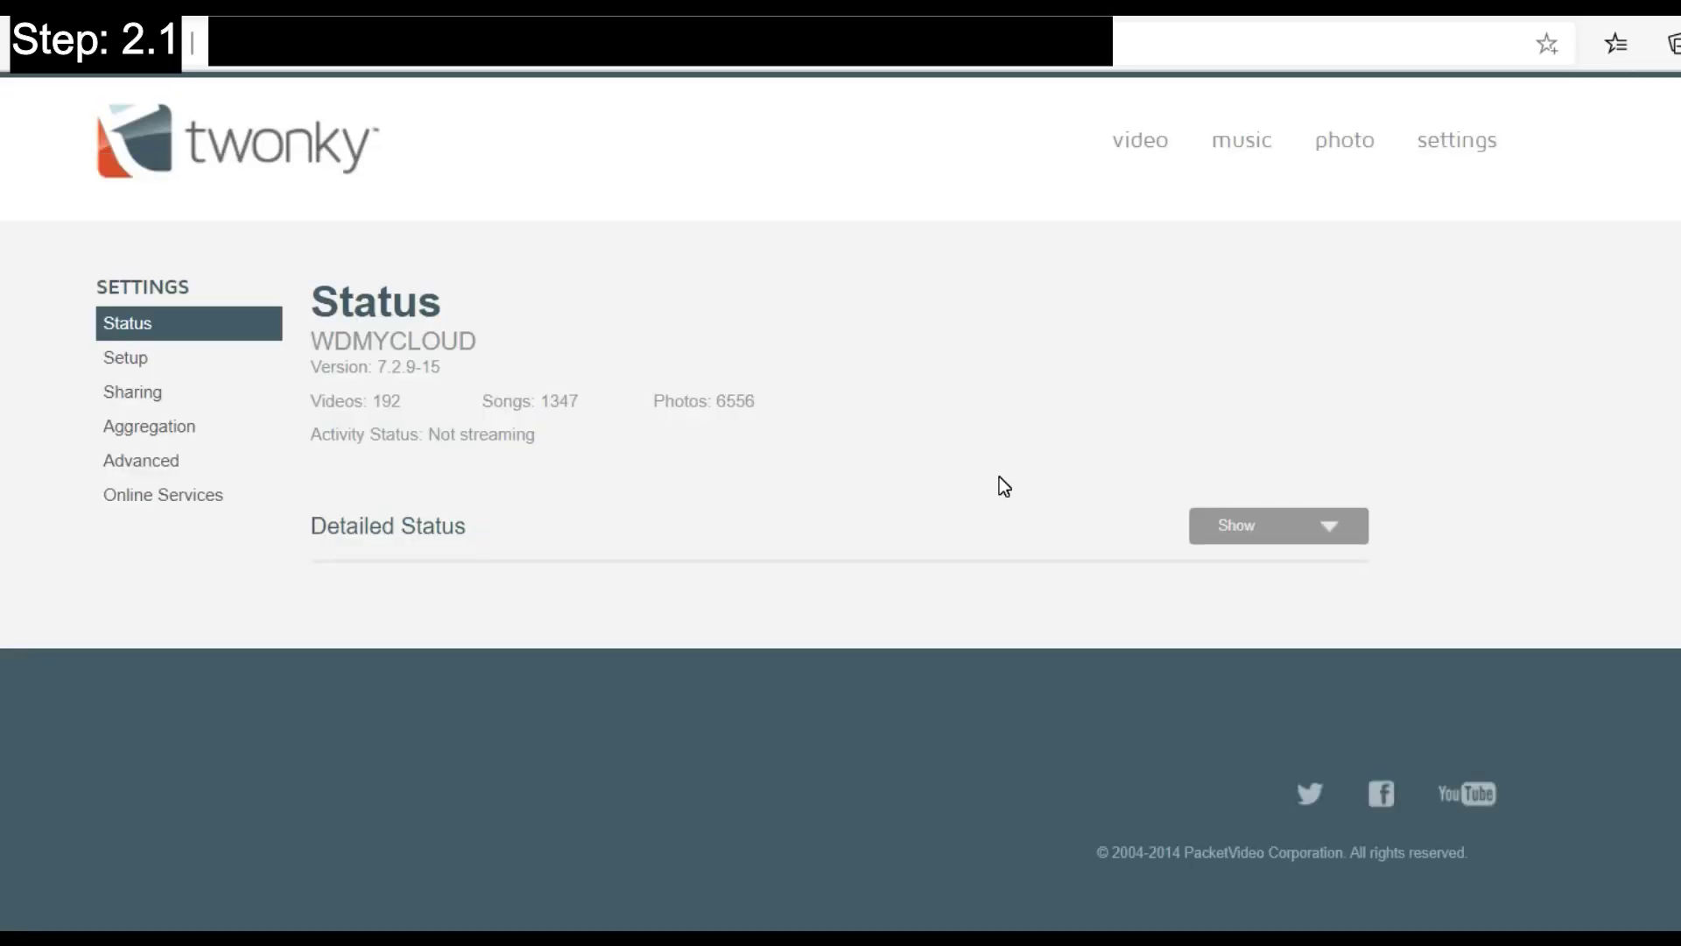
pyautogui.click(150, 330)
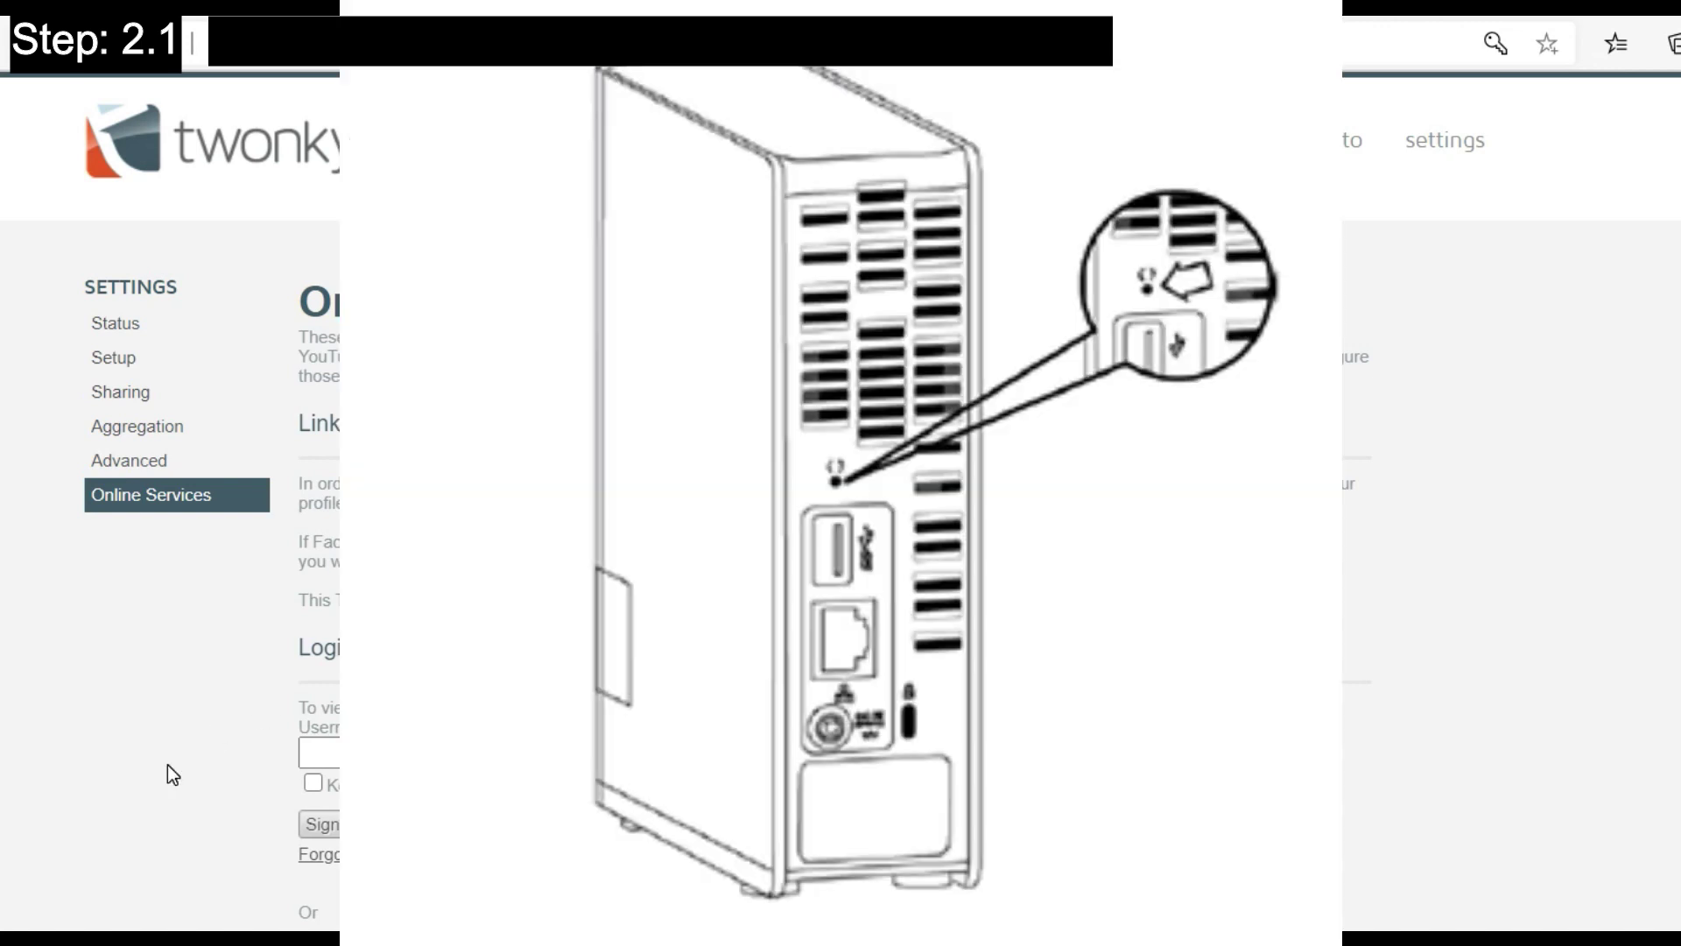
pyautogui.click(1453, 144)
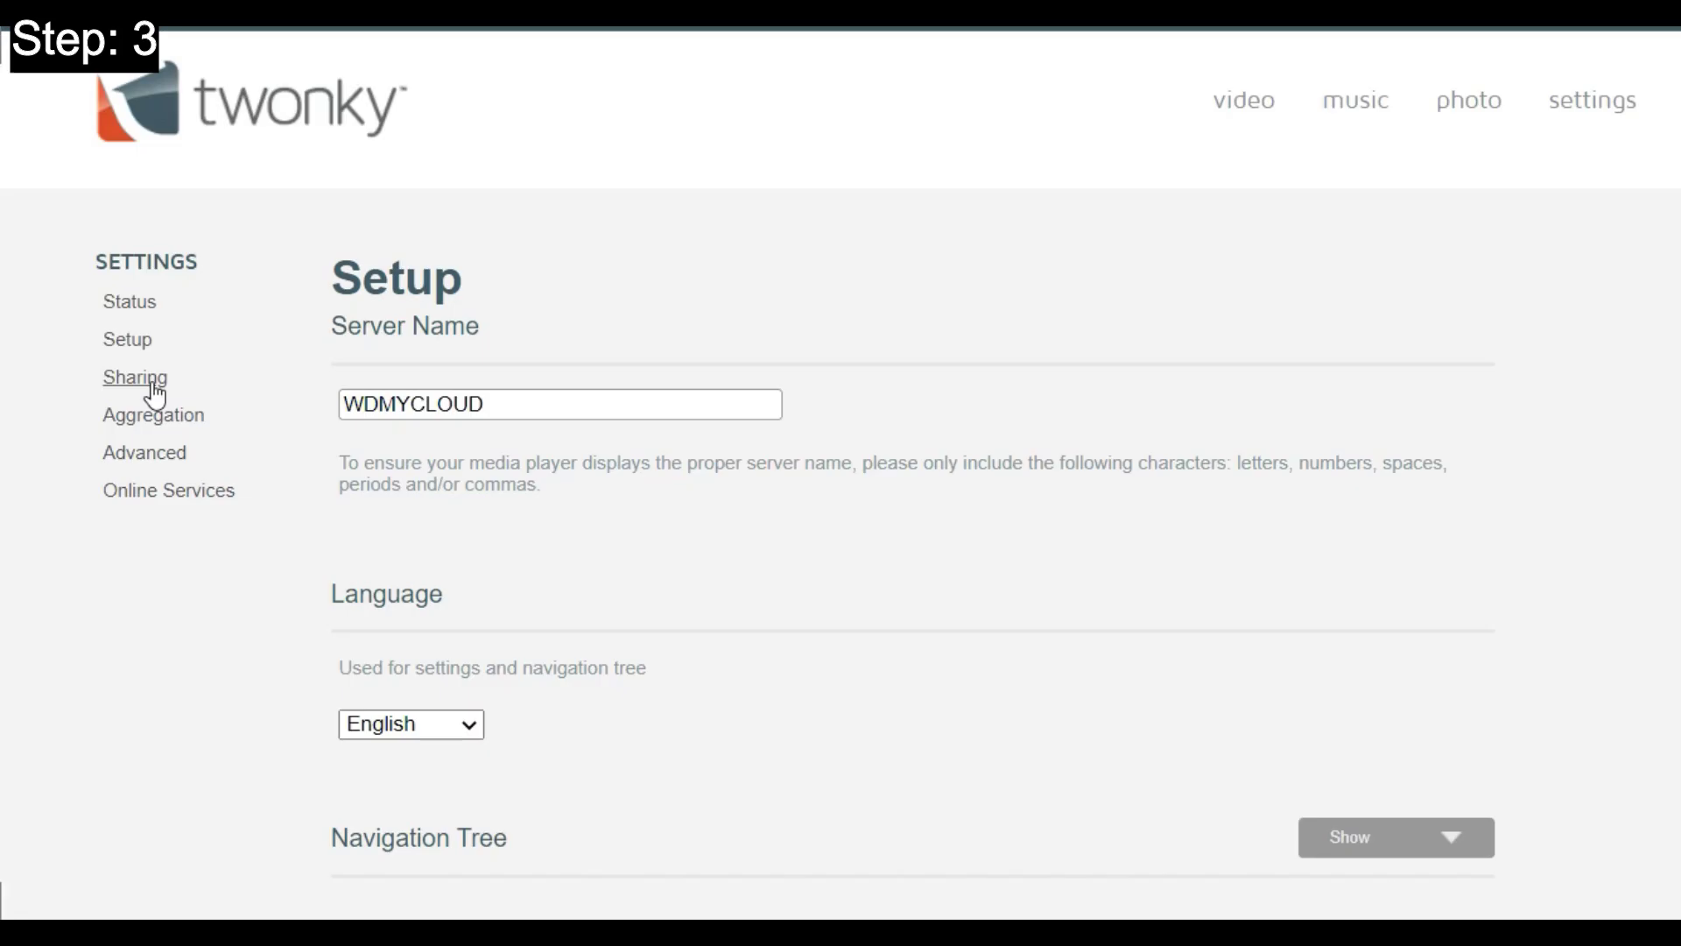
# Step: View Twonky's shared media folders, then open the WDMyCloud storage device from Network
pyautogui.click(155, 394)
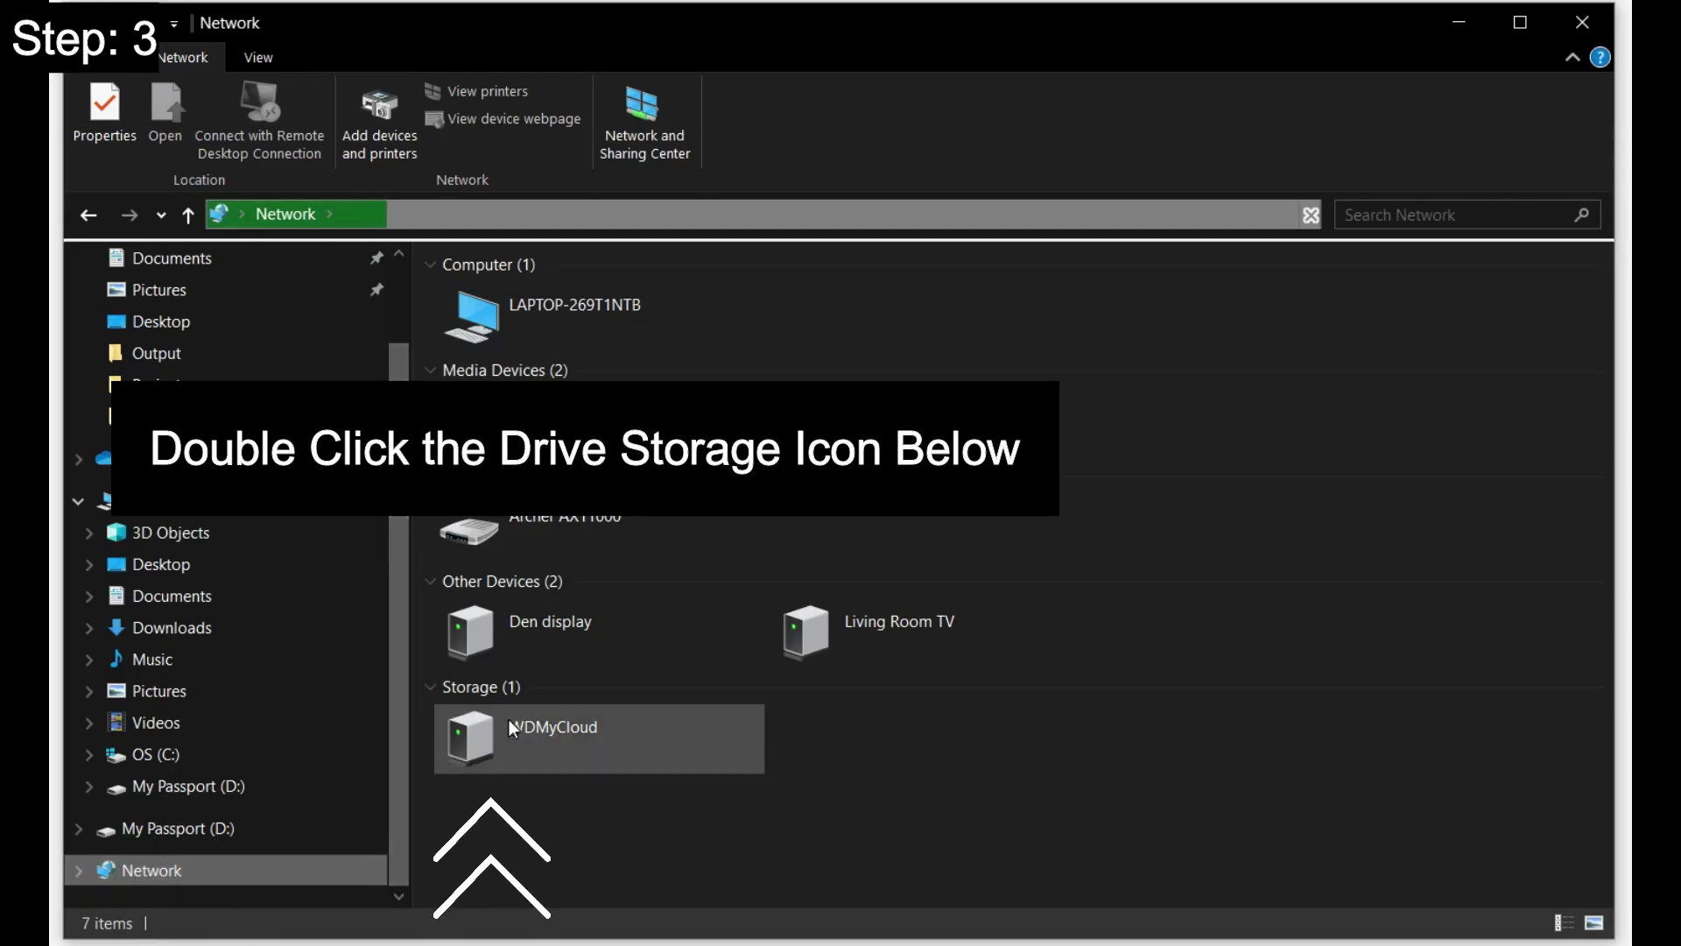
pyautogui.doubleClick(513, 728)
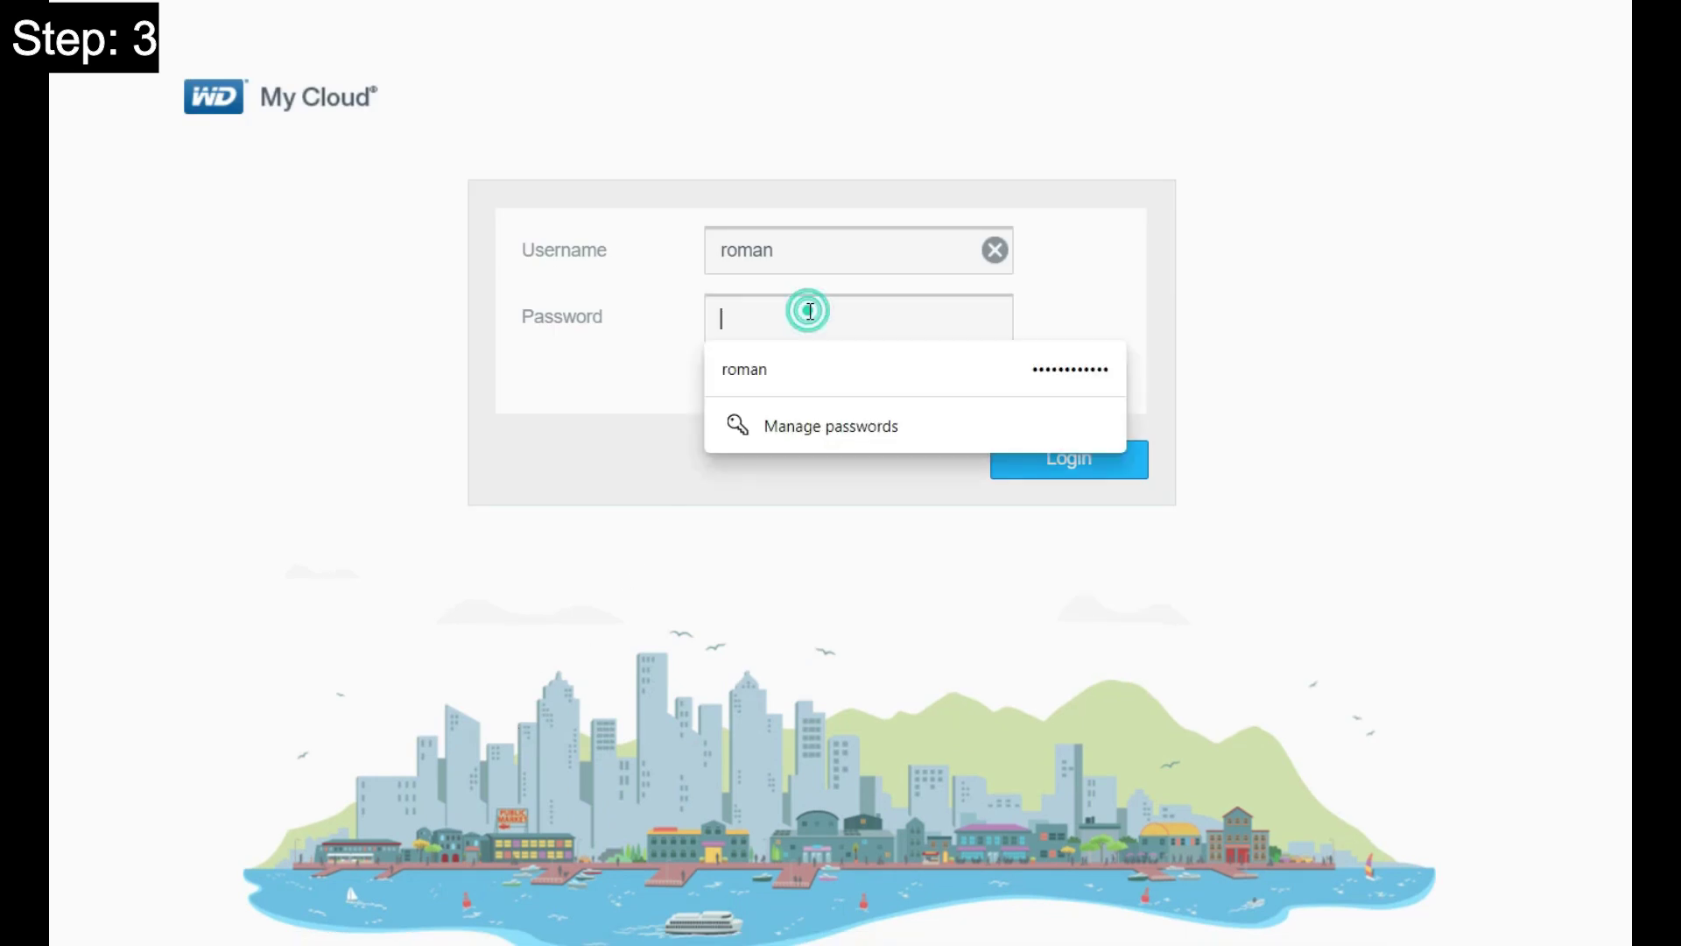
# Step: Sign in with the saved password and review the Public share on the Shares page
pyautogui.click(810, 368)
pyautogui.click(1017, 448)
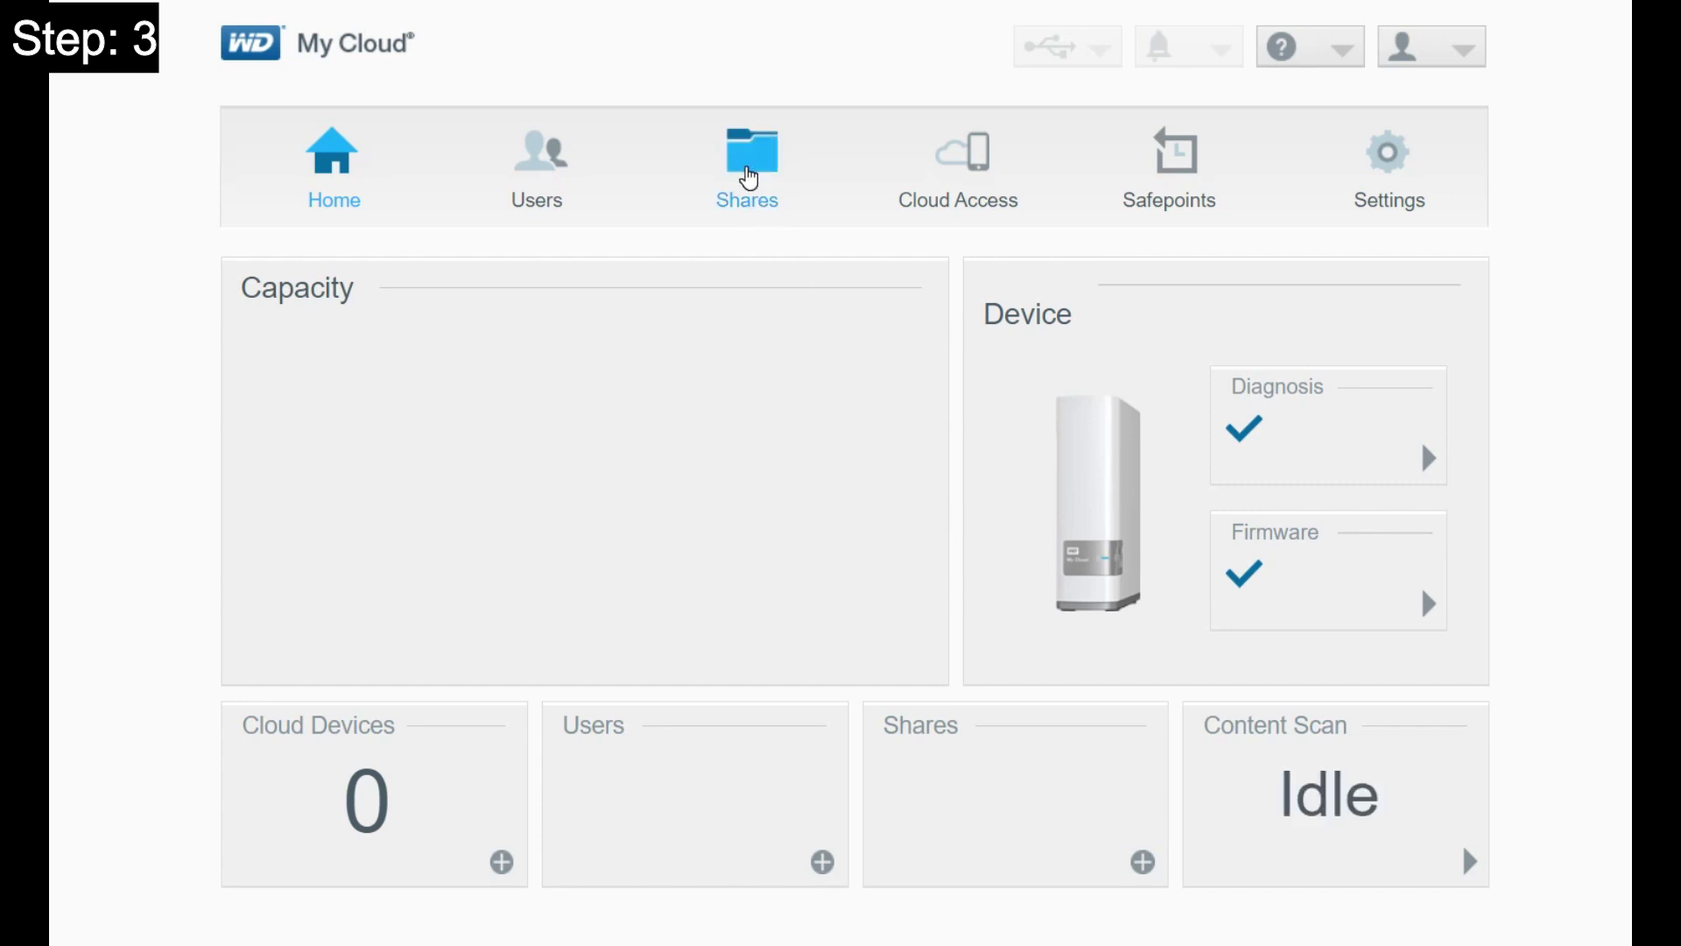
pyautogui.click(749, 178)
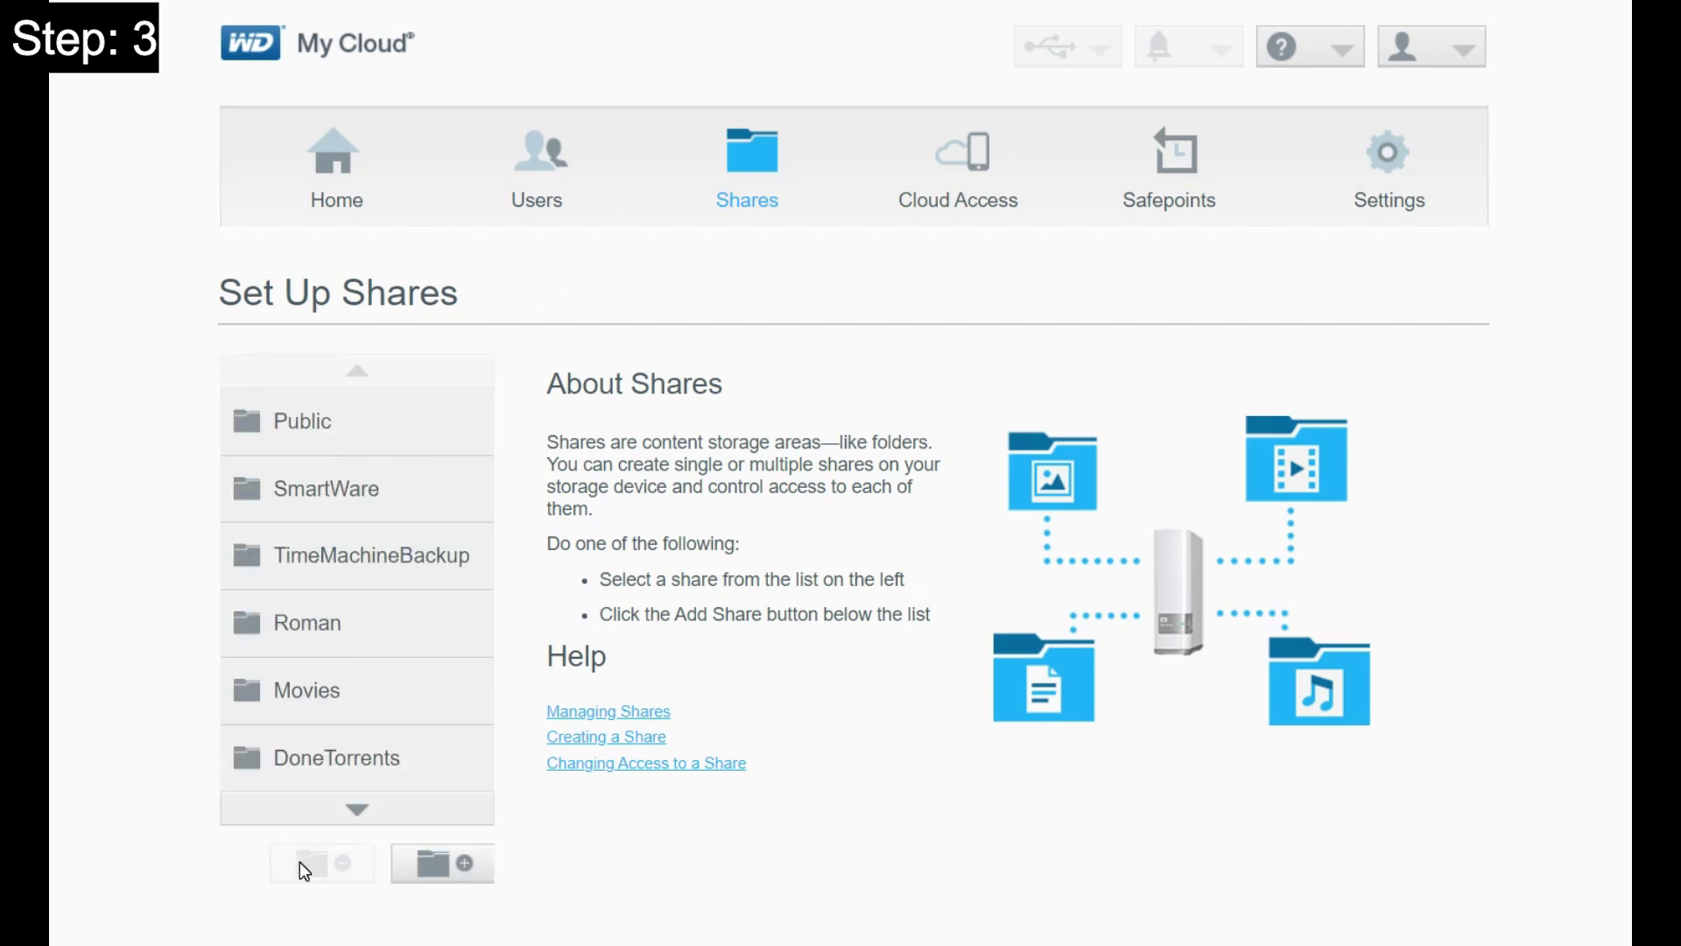
pyautogui.click(290, 427)
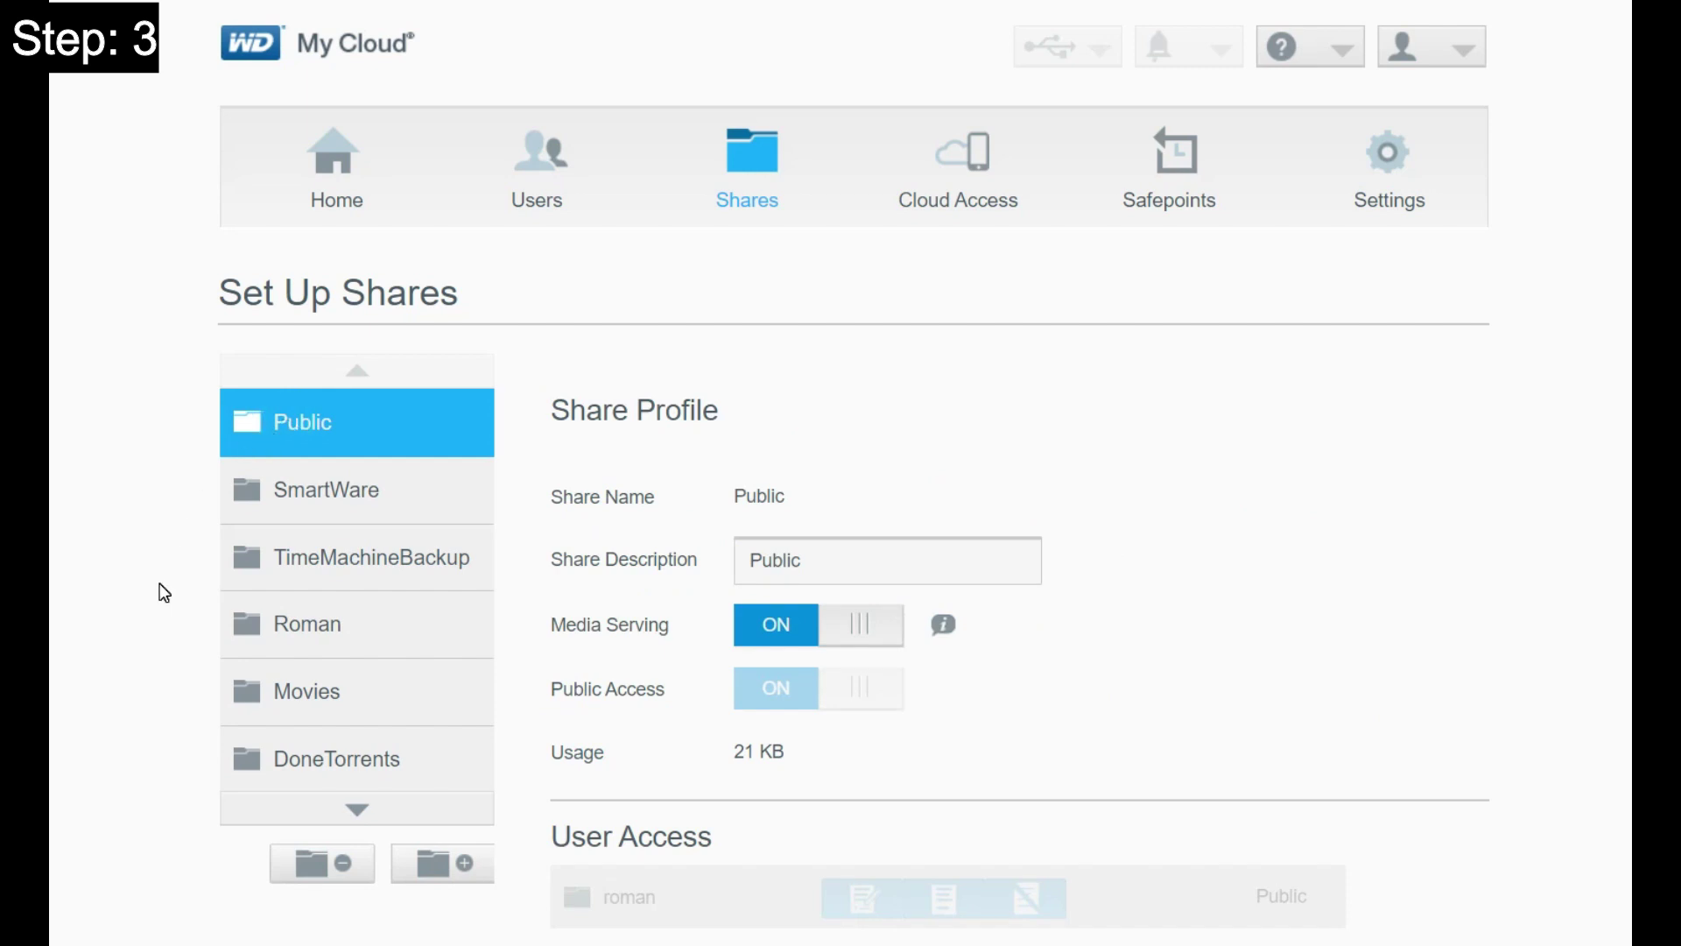
pyautogui.click(451, 871)
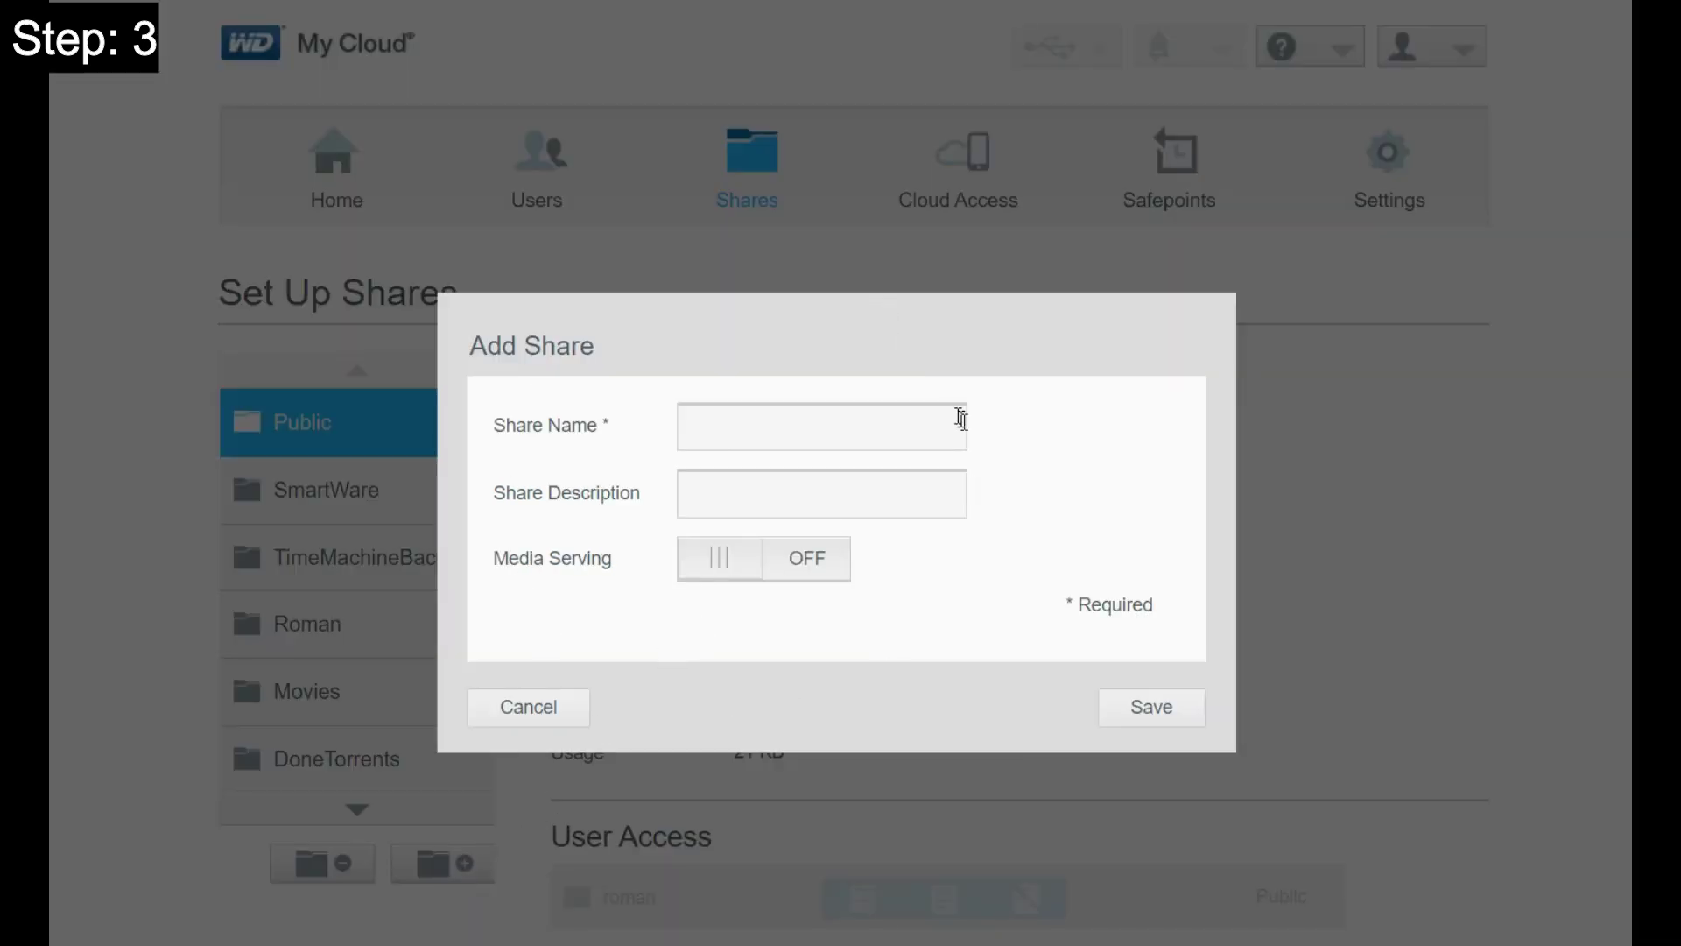
pyautogui.click(532, 708)
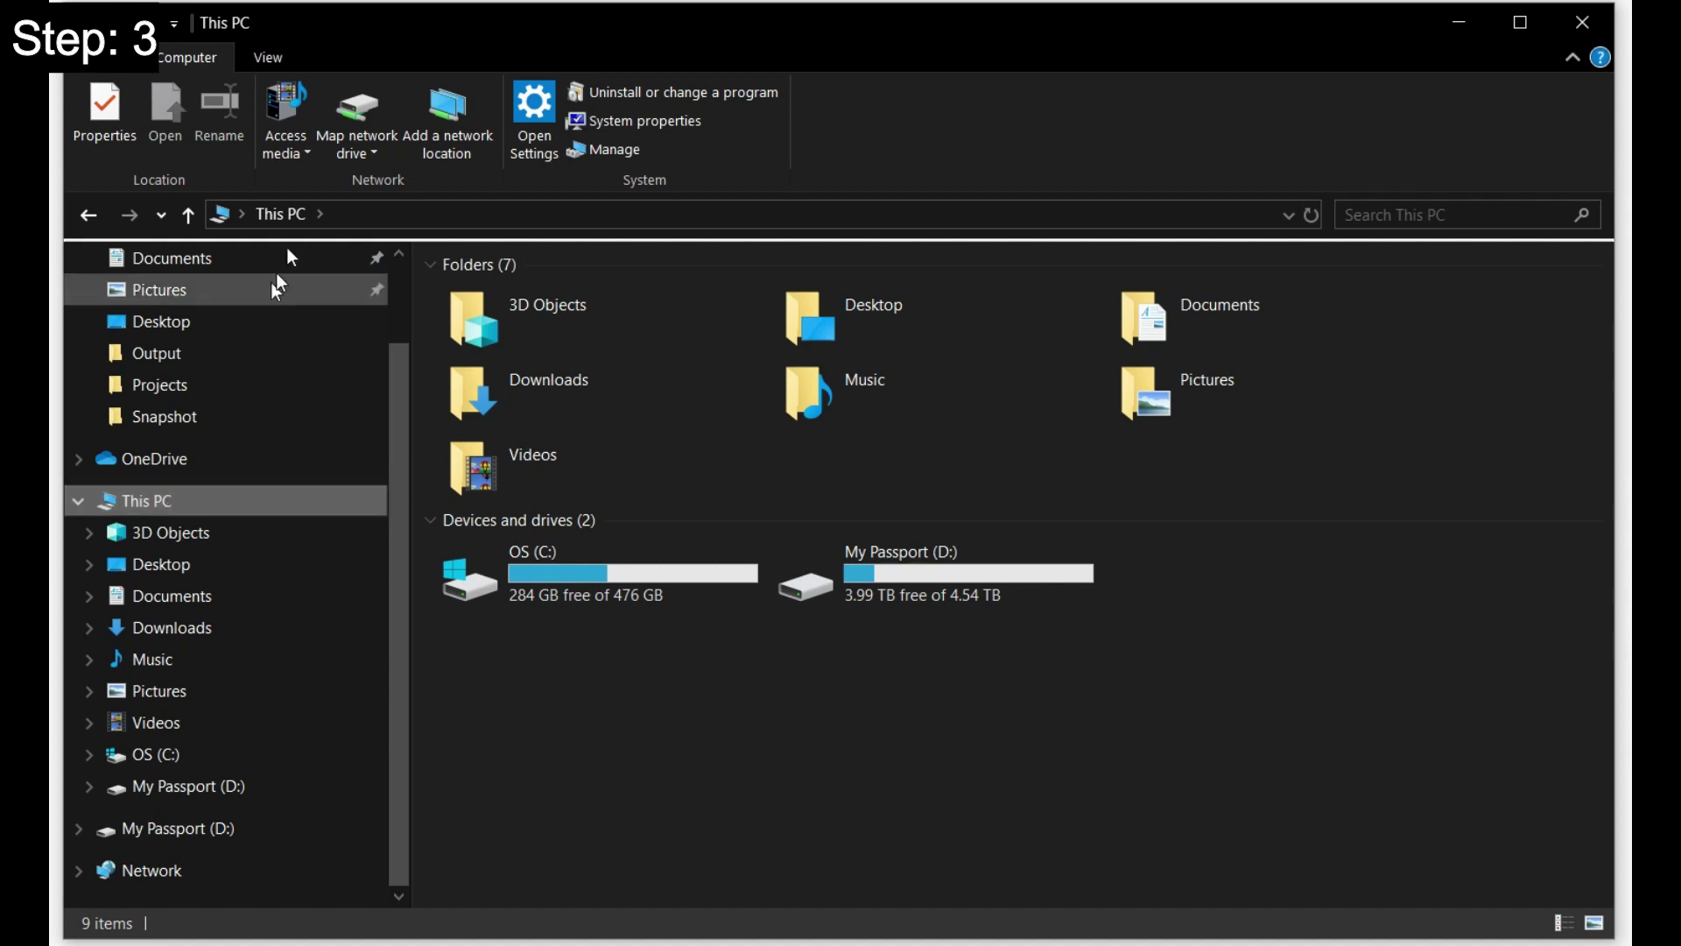
# Step: Map \\wdmycloud\public as network drive Z:
pyautogui.click(359, 114)
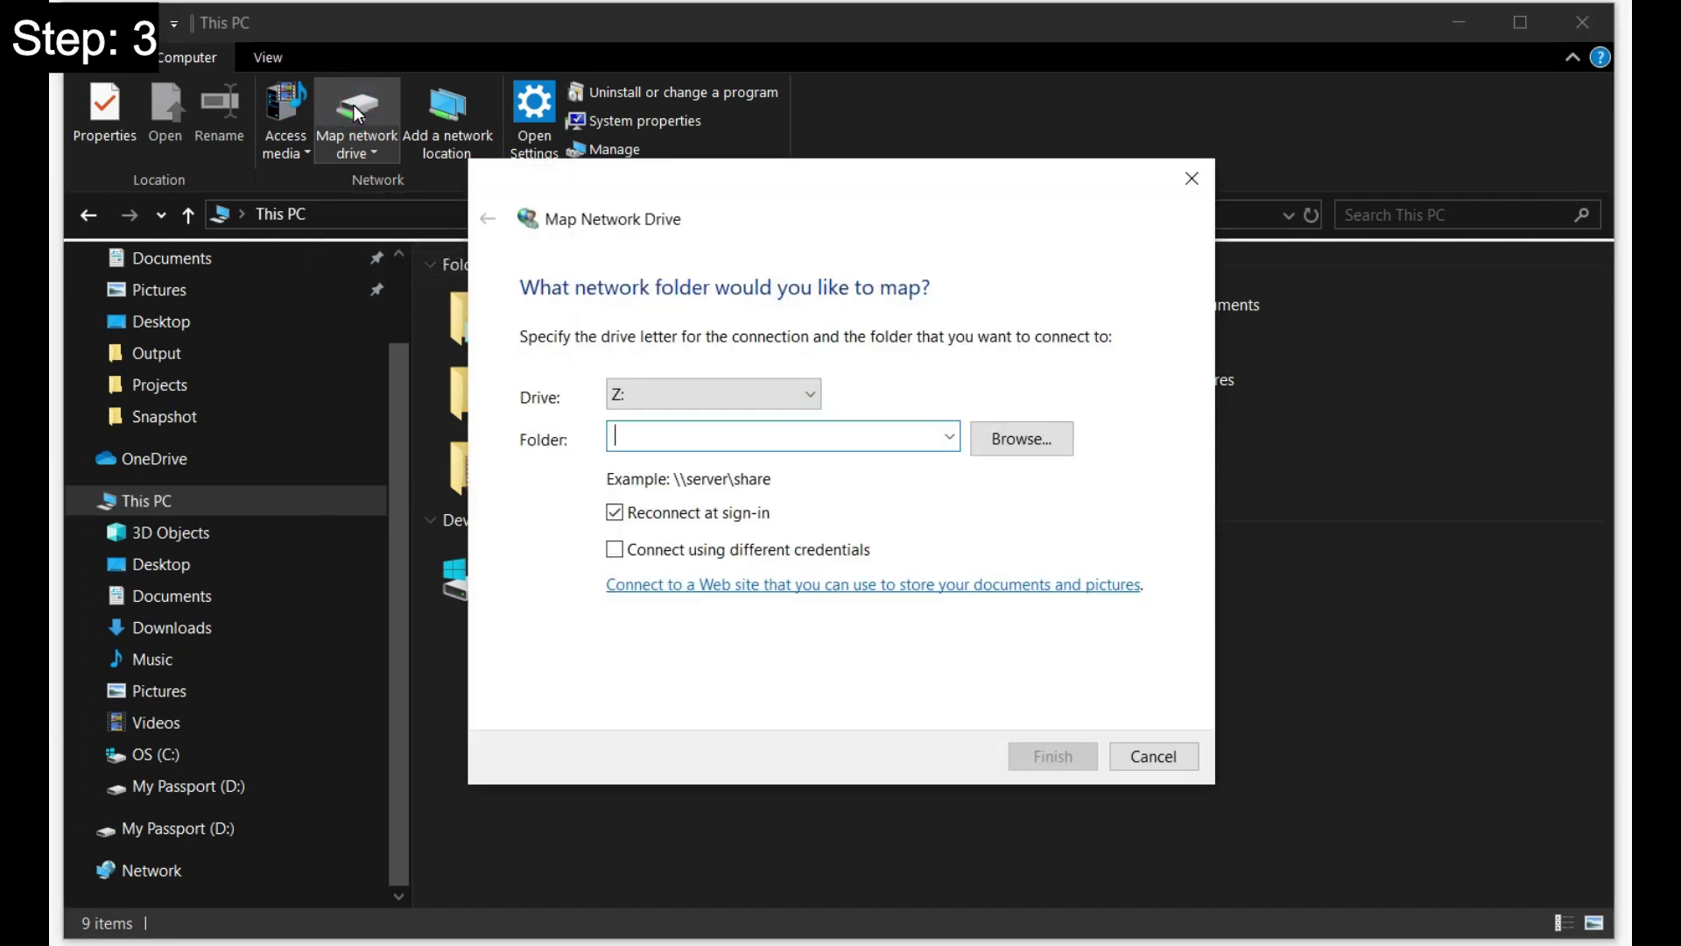
pyautogui.write('\\\\wd')
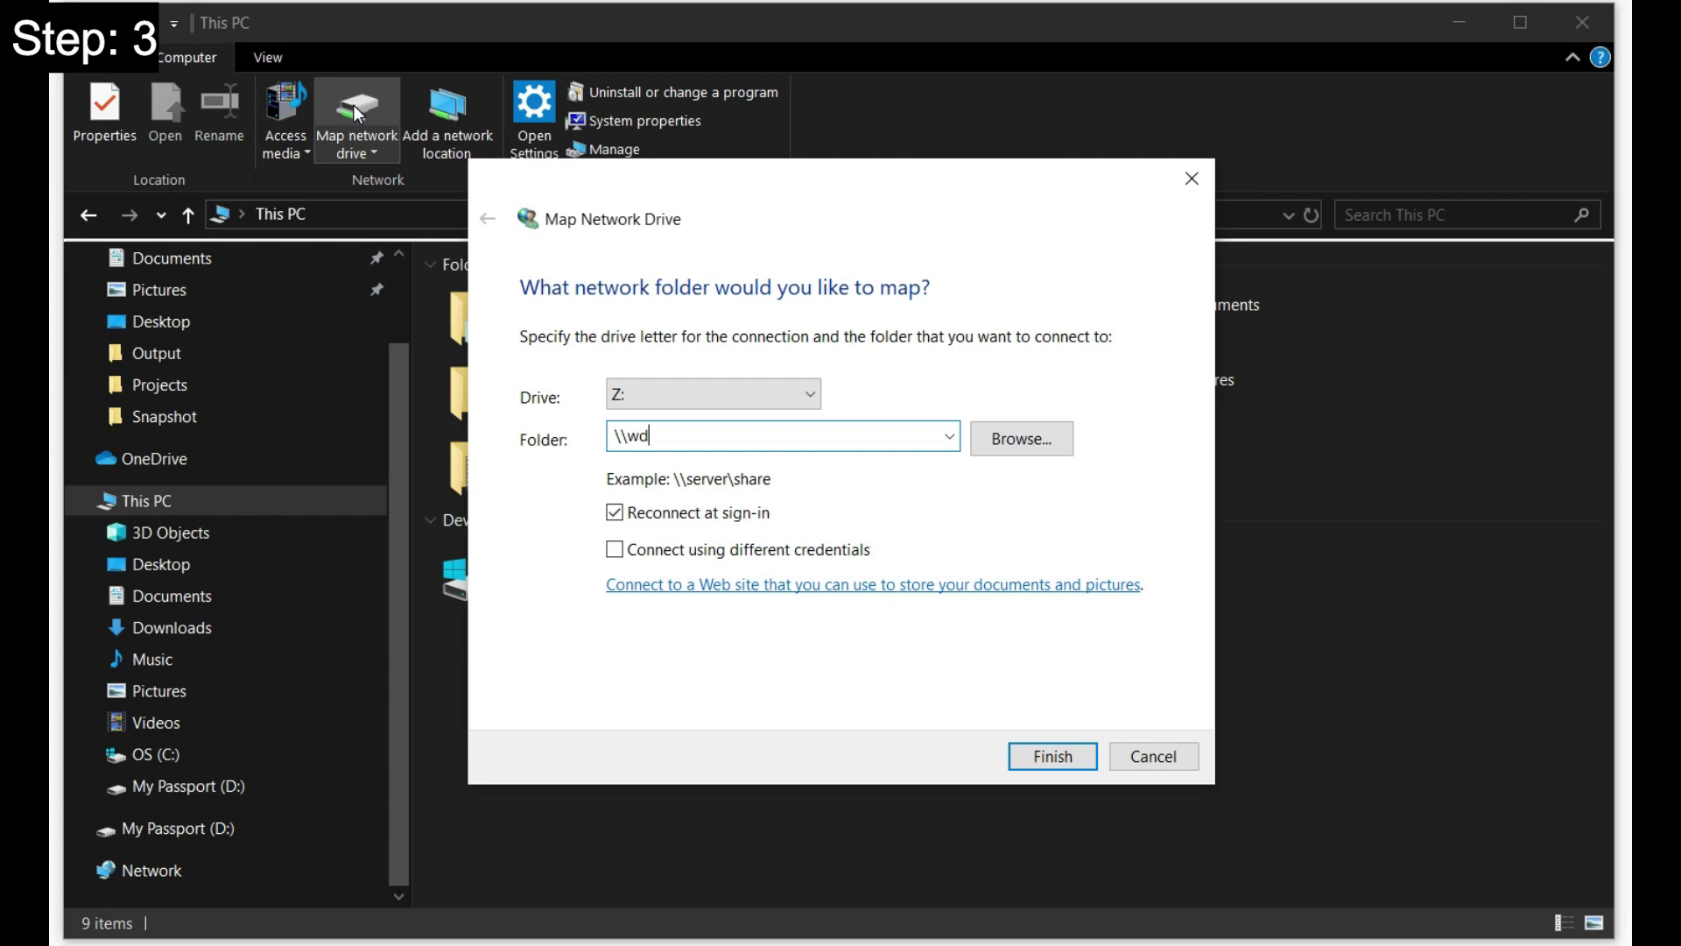
pyautogui.write('mycloud\\public')
pyautogui.click(1017, 756)
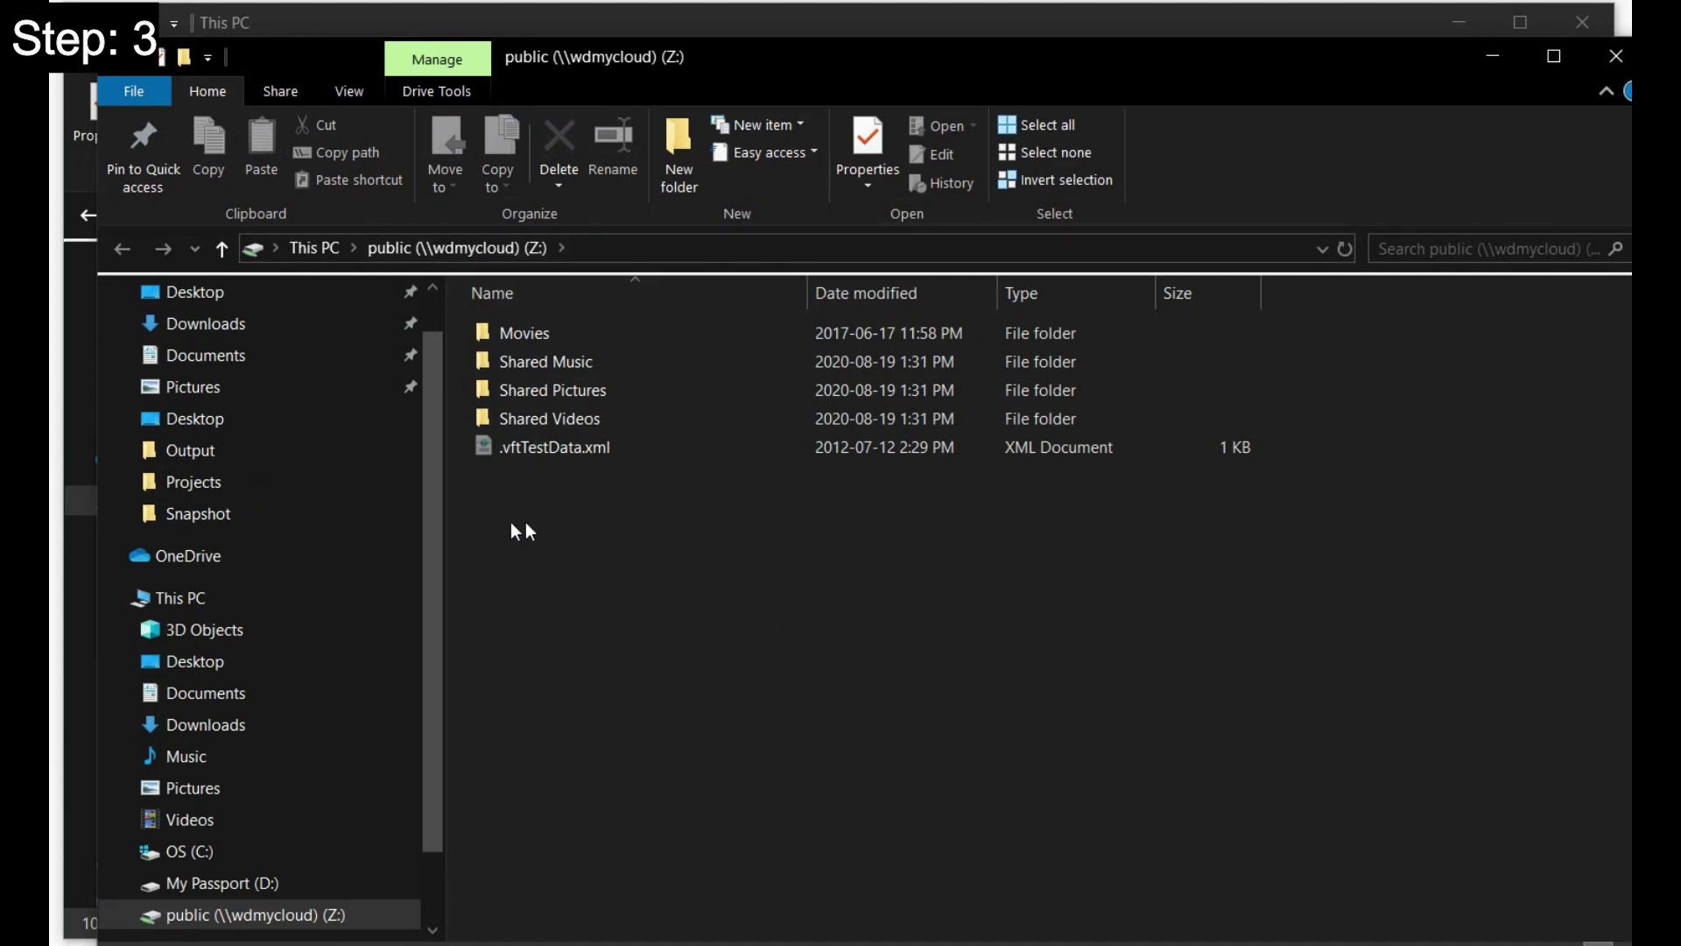
# Step: Return to This PC and check the public (Z:) drive has 1.44 TB free of 1.78 TB
pyautogui.click(303, 599)
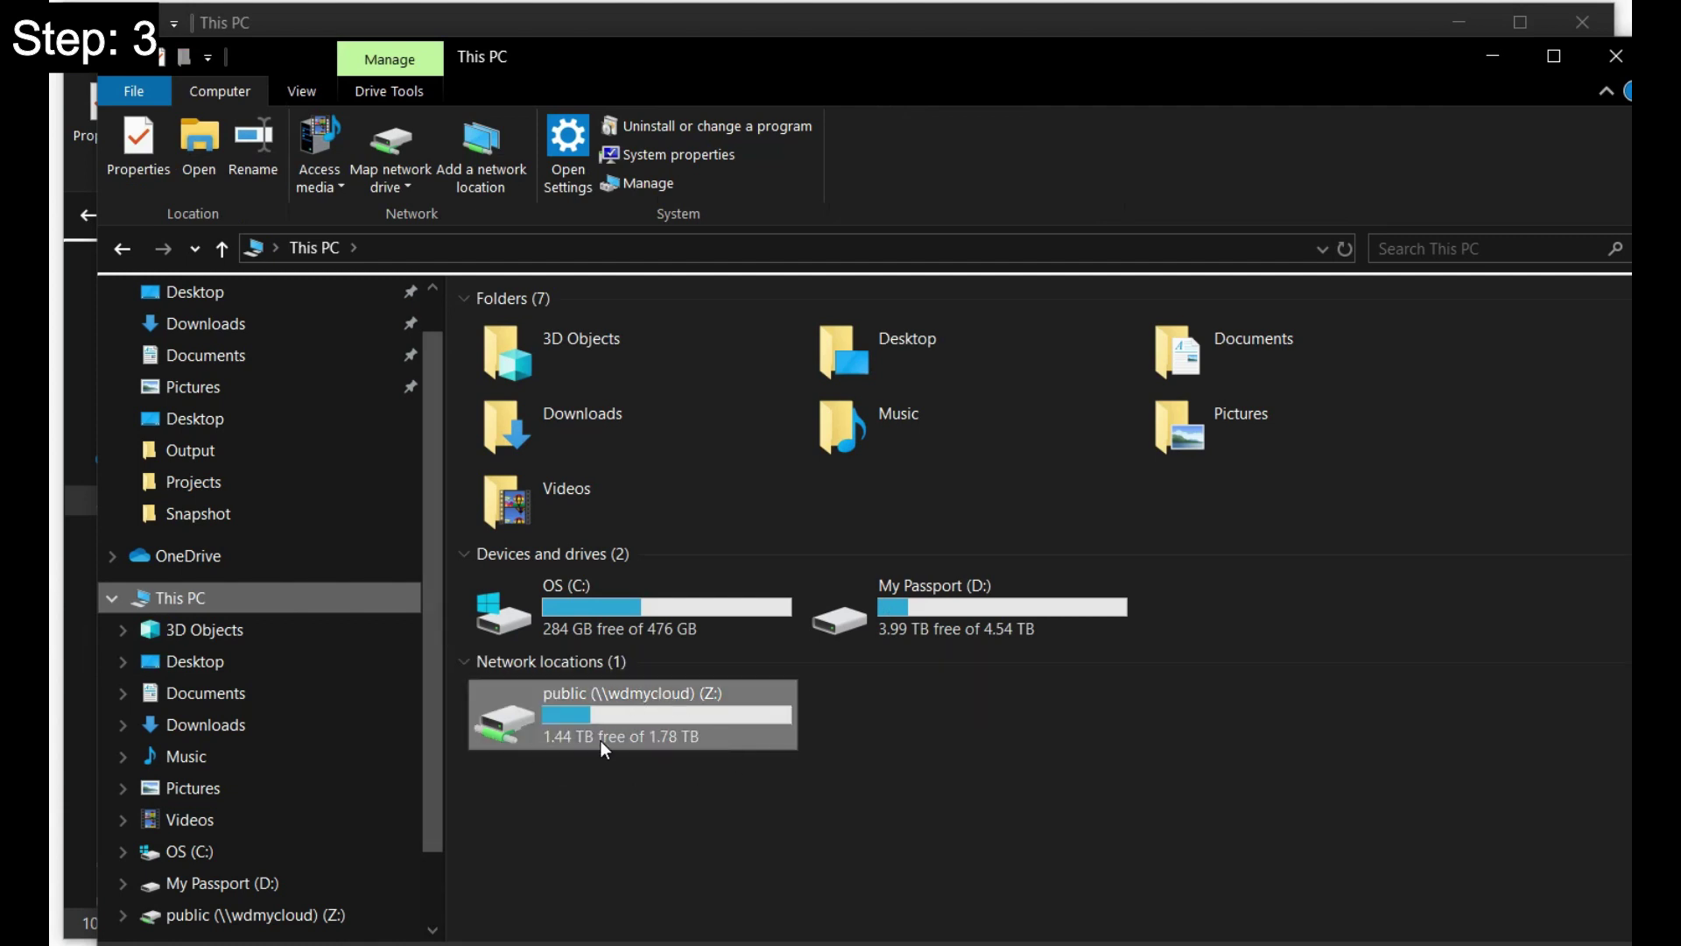
pyautogui.moveTo(601, 739)
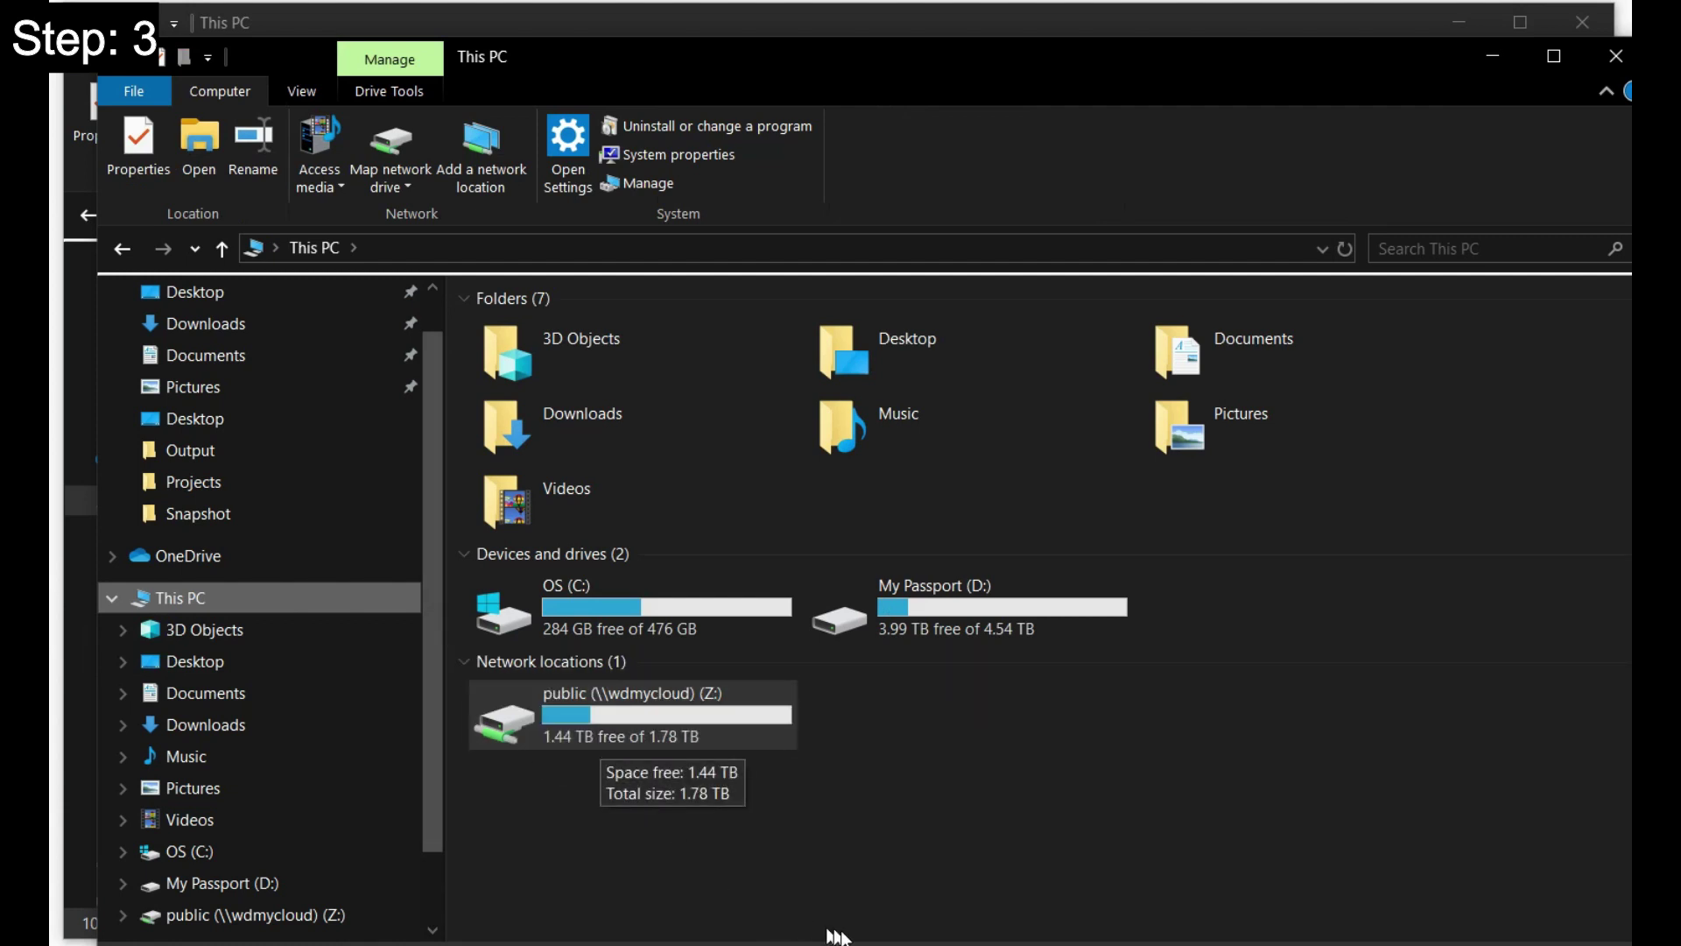